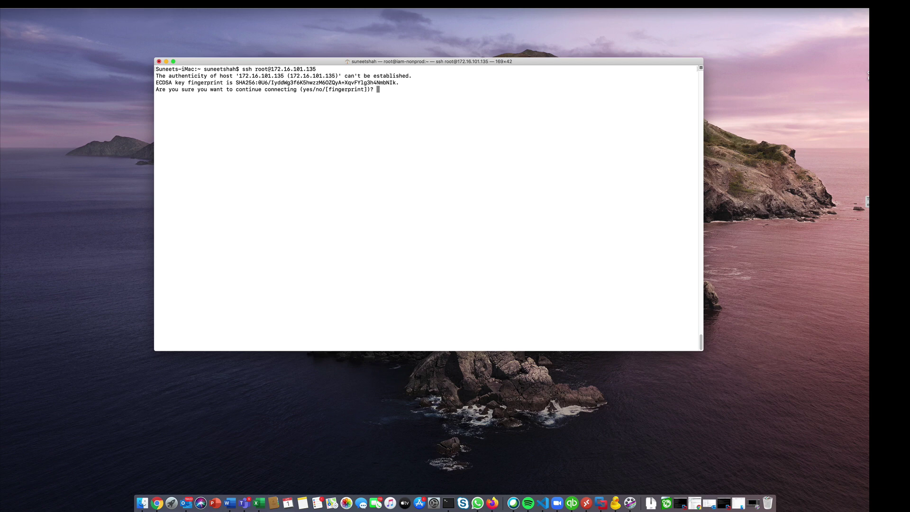
- Accept the server's host key and log in to 172.16.101.135 as root with the password
text(yes)
key(Return)
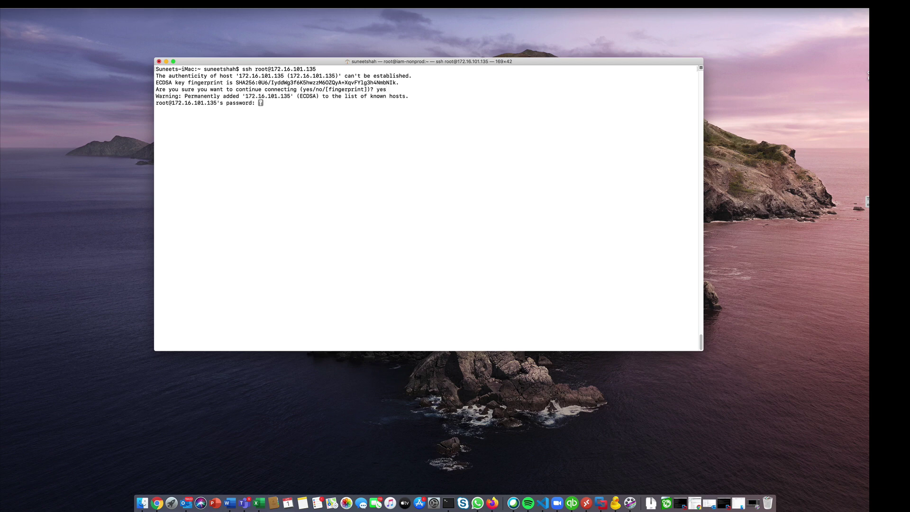
key(Return)
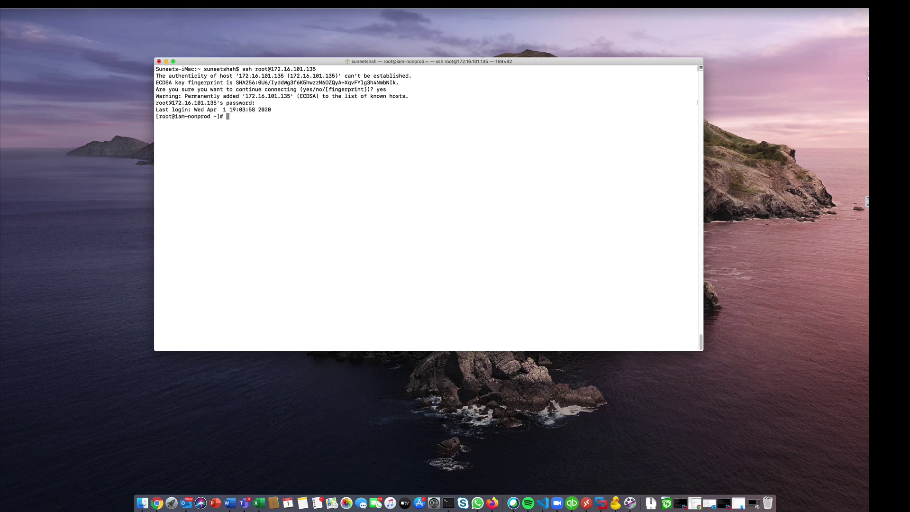
- Install the nano and wget packages with yum install nano wget, confirming with y
text(yum install )
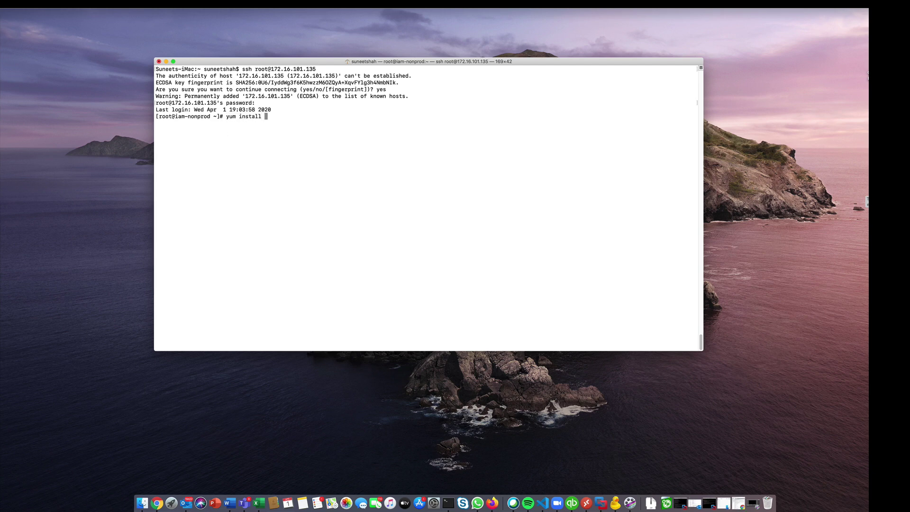
text(nano wget)
key(Return)
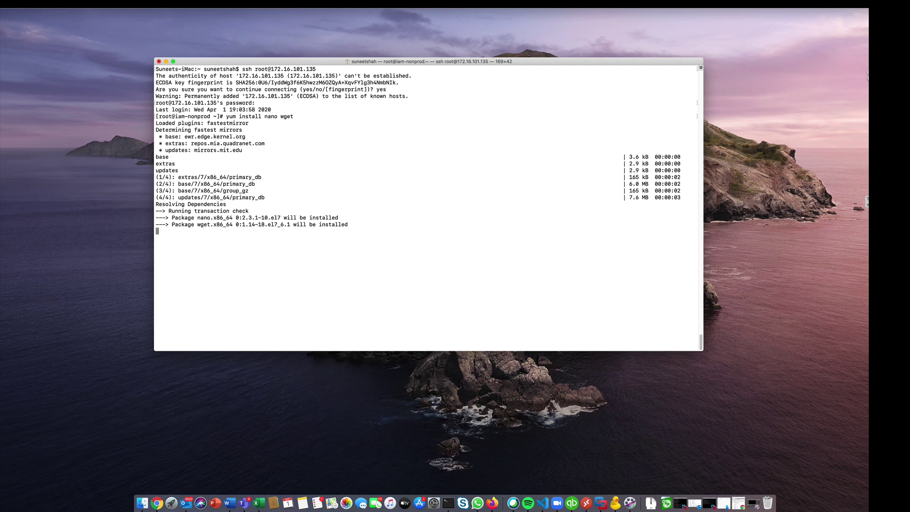
text(y)
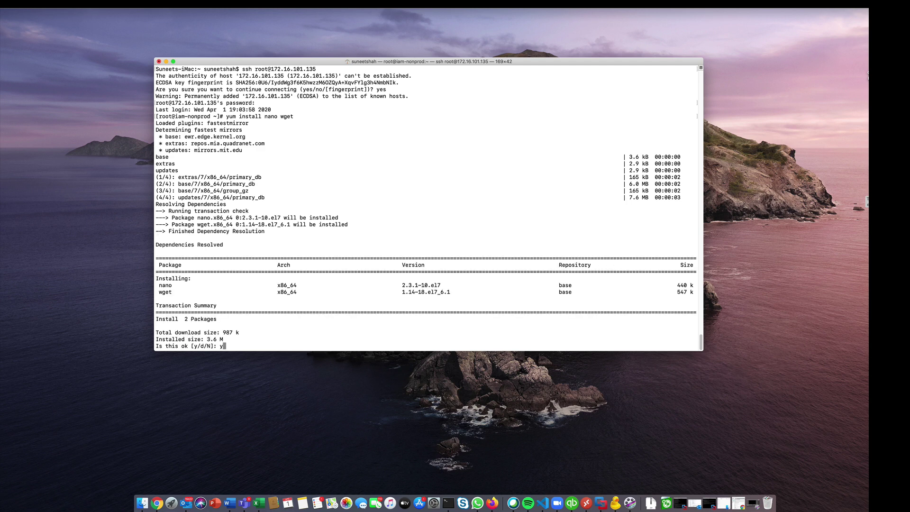
key(Return)
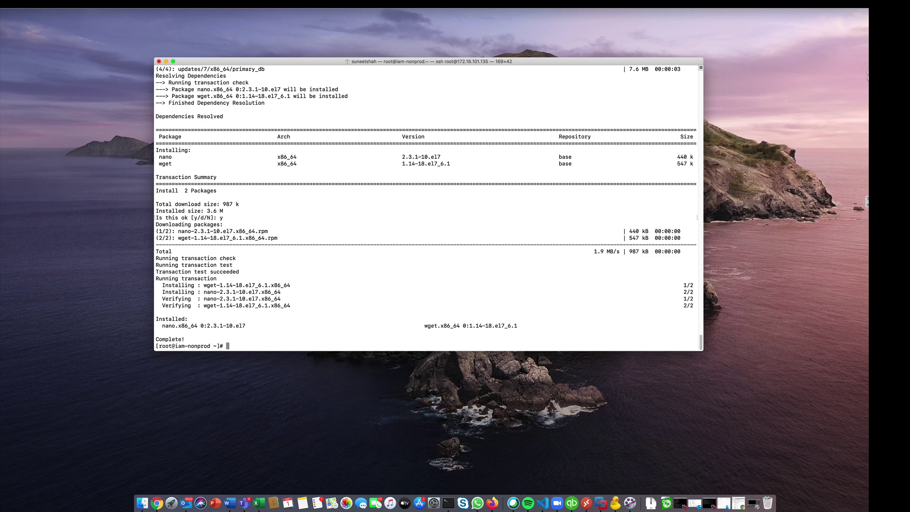
text(nano /etc/hosts)
- Add the line '127.0.0.1 iam-nonprod' below the existing entries in /etc/hosts and save it
key(Return)
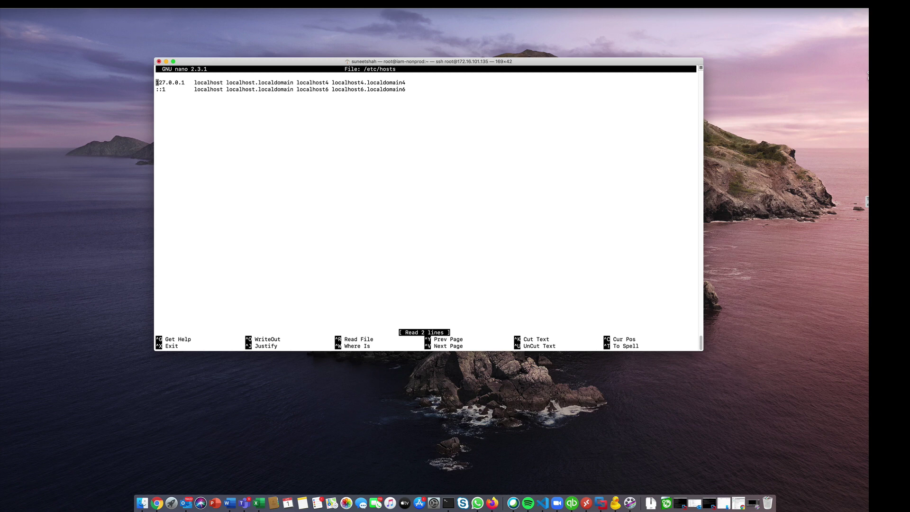
key(Down)
key(Down)
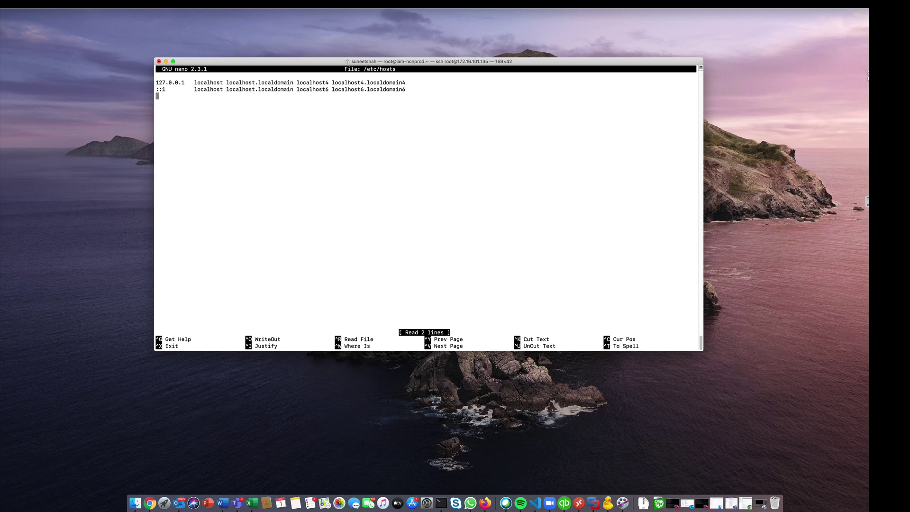
right_click(177, 93)
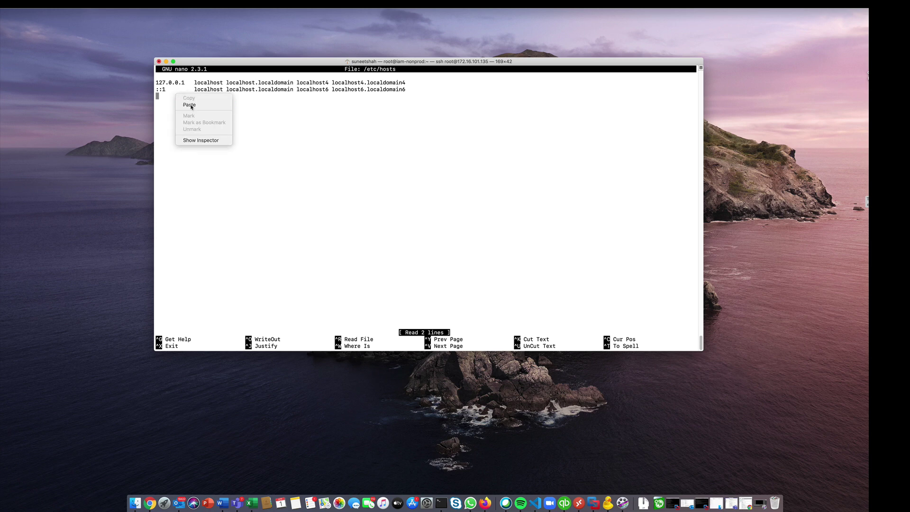
click(186, 101)
key(Return)
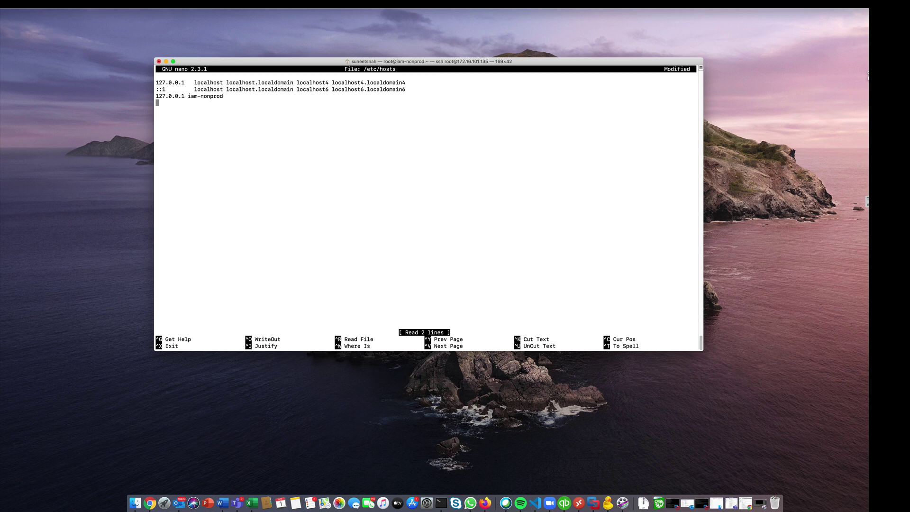
key(ctrl+x)
key(y)
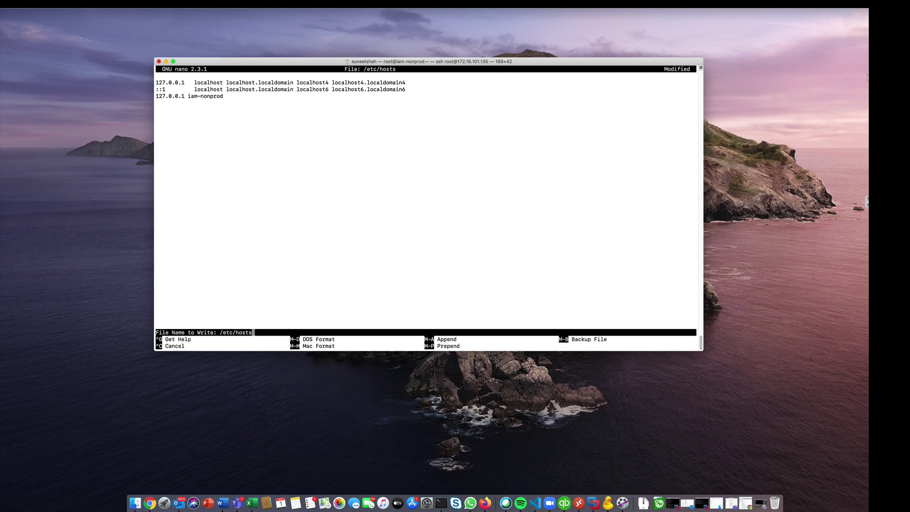
key(Return)
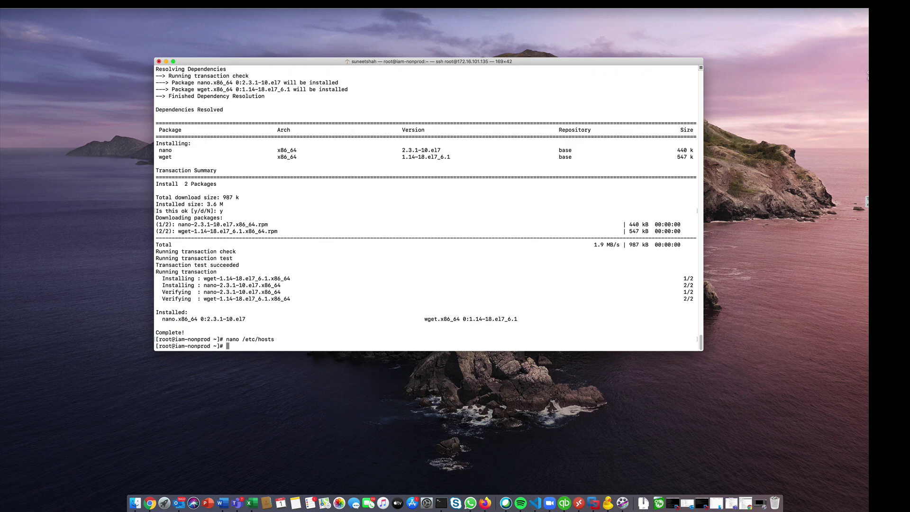
- Open /etc/pam.d/login in nano, paste 'session required pam_limits.so' at the end, and save
right_click(233, 346)
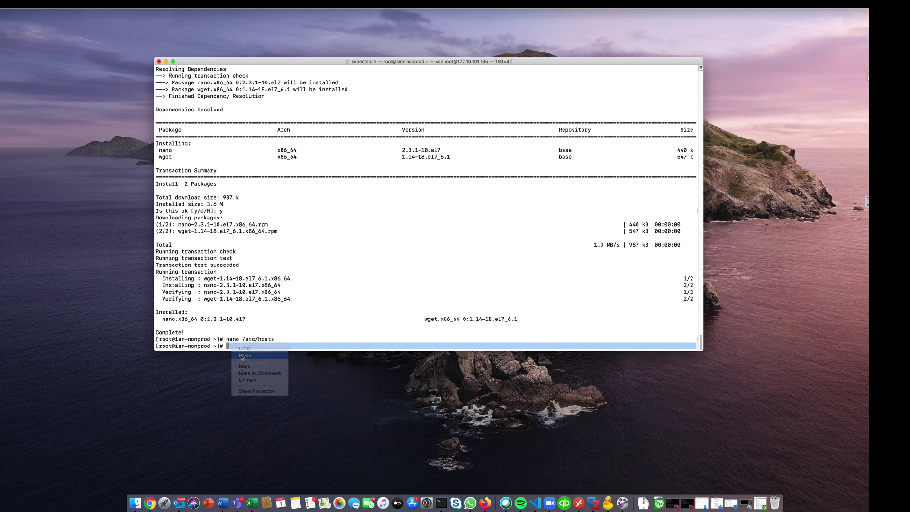
click(243, 356)
key(Return)
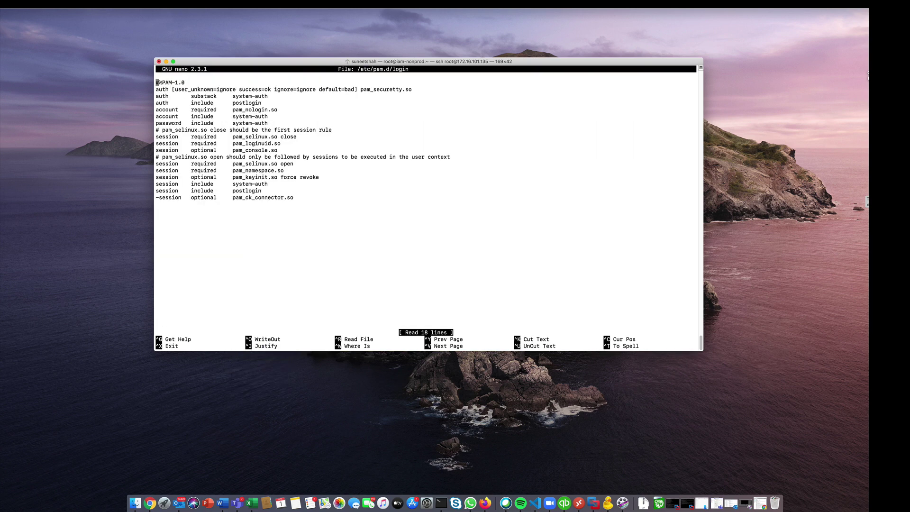
key(Down)
key(Down)
key(Down)
key(Down)
key(Down)
key(Down)
key(Down)
key(Down)
key(Down)
key(Down)
key(Down)
key(Down)
key(Down)
key(Down)
key(Down)
key(Down)
key(Down)
key(Down)
right_click(160, 204)
click(172, 212)
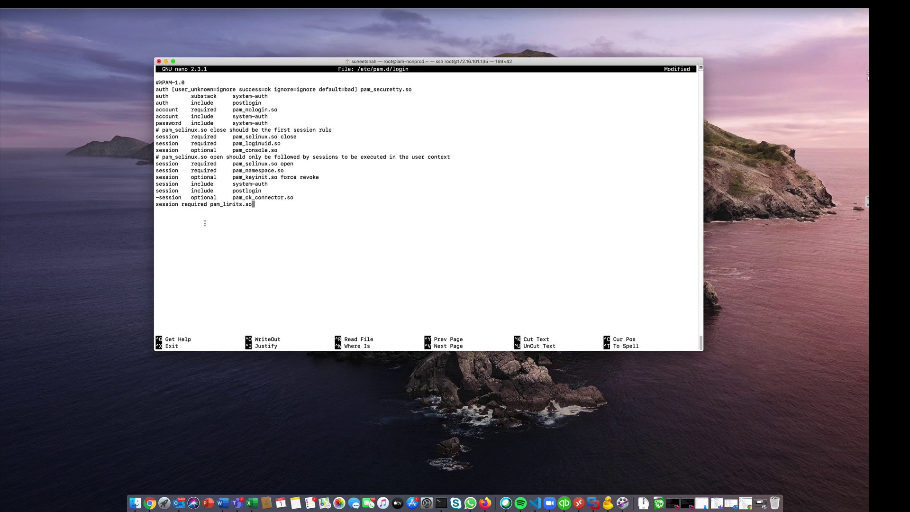
key(Return)
key(ctrl+x)
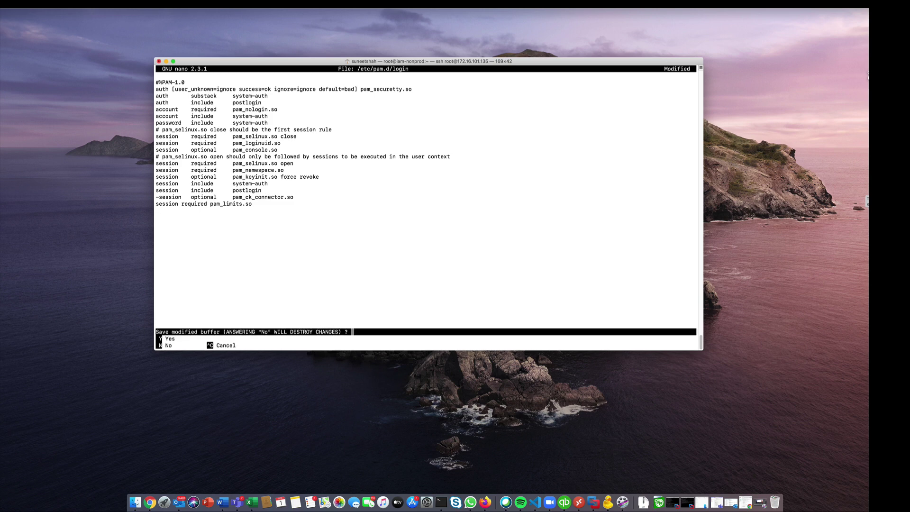
key(y)
key(Return)
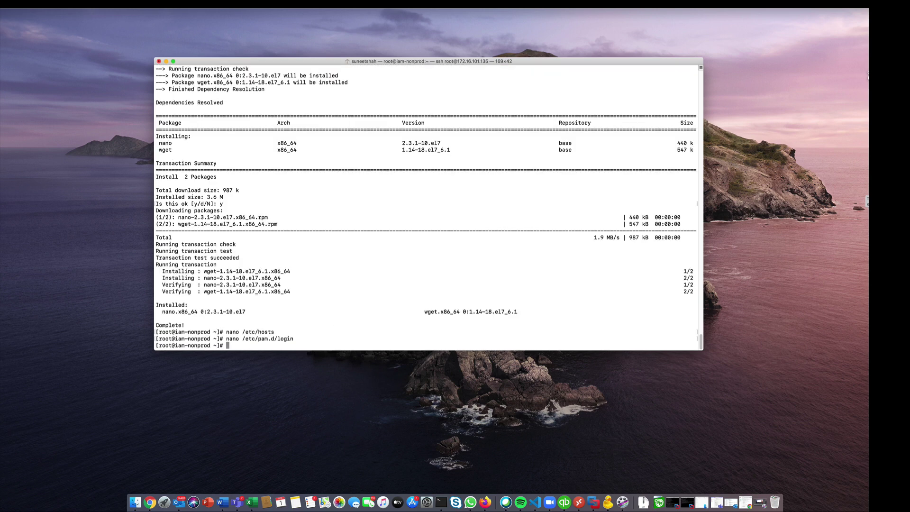
- Add '* soft nofile 65536' and '* hard nofile 65536' above # End of file in limits.conf and save
right_click(233, 345)
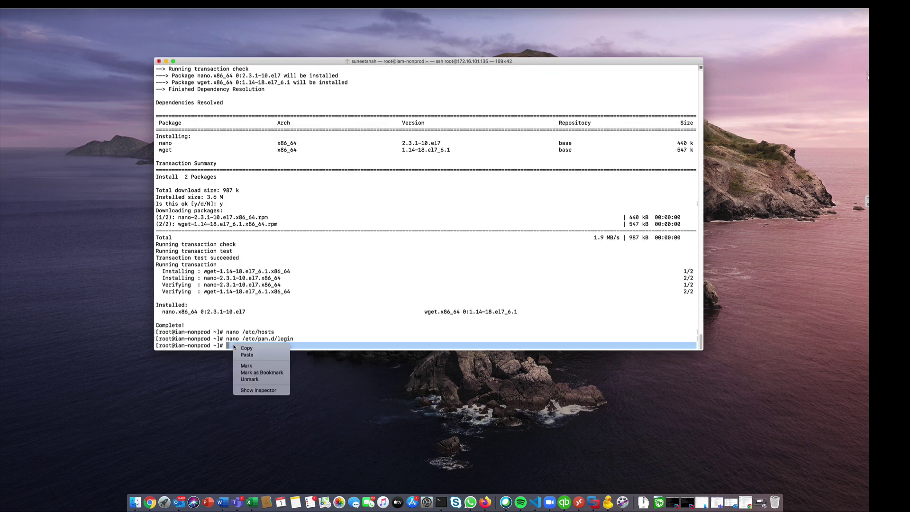
click(246, 357)
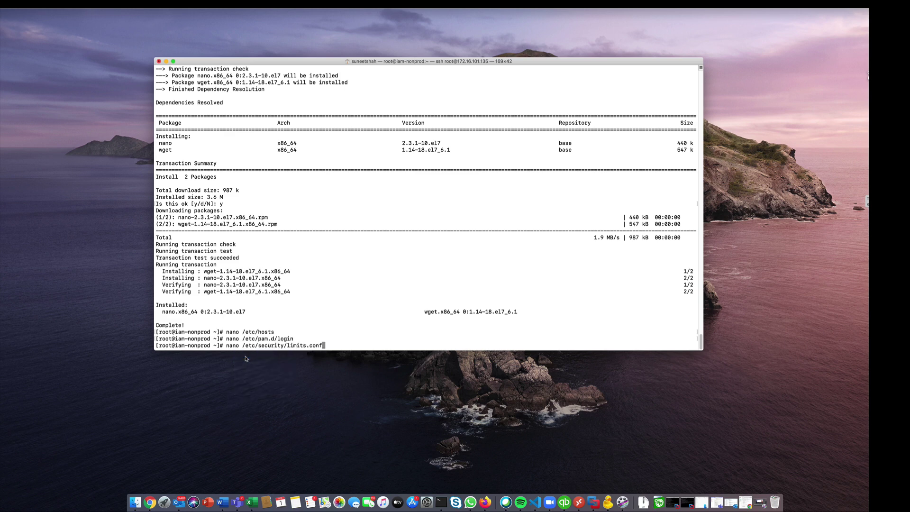
key(Return)
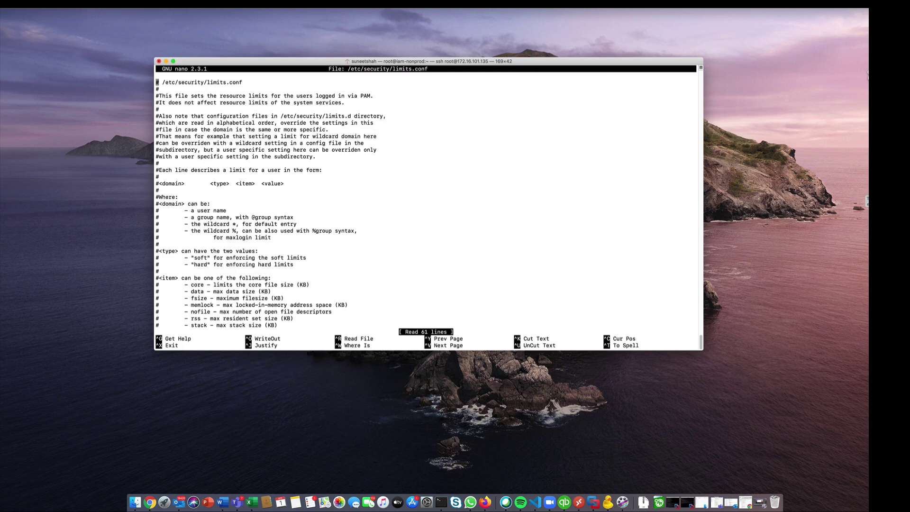
key(ctrl+v)
key(Down)
key(Down)
key(Down)
key(Down)
key(Down)
key(Down)
key(Down)
key(Down)
key(Down)
key(Down)
key(Down)
key(Down)
key(Down)
key(Down)
key(Down)
key(Down)
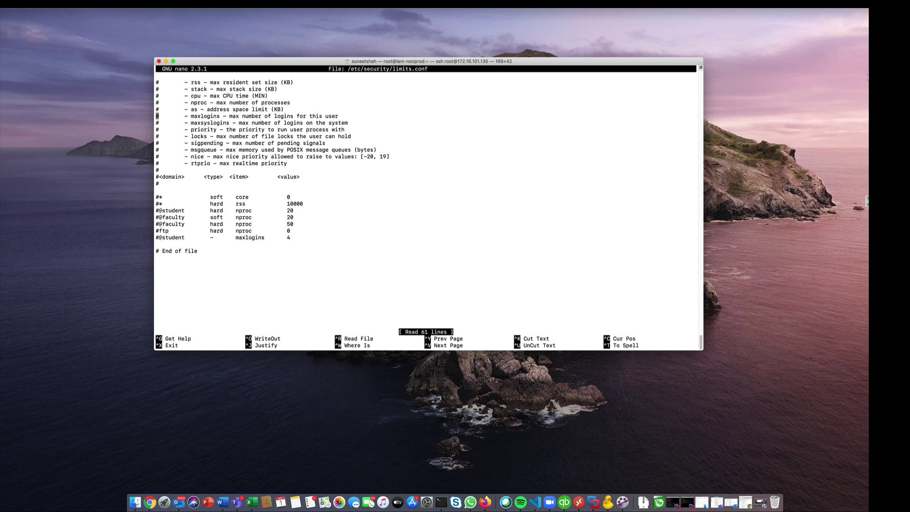
key(Down)
key(Down)
key(Down)
key(Down)
key(Down)
key(Down)
key(Down)
key(Down)
right_click(157, 244)
click(169, 253)
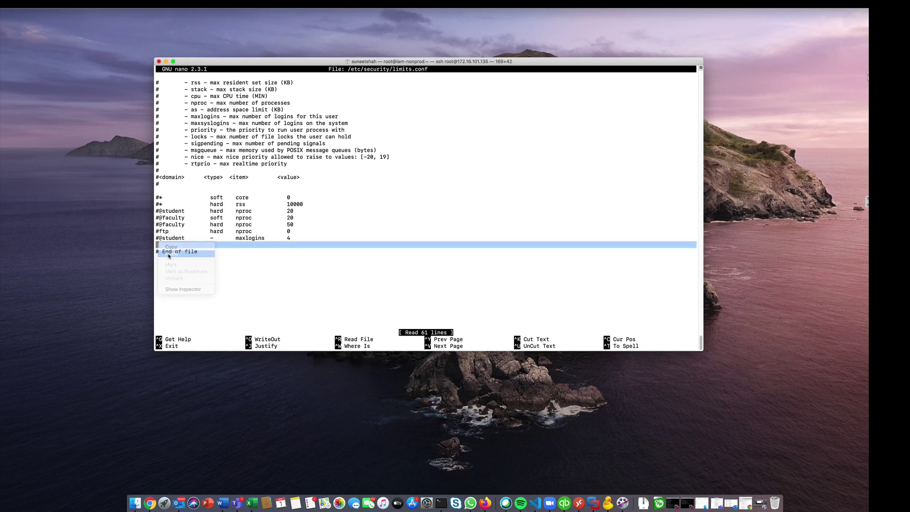
key(Return)
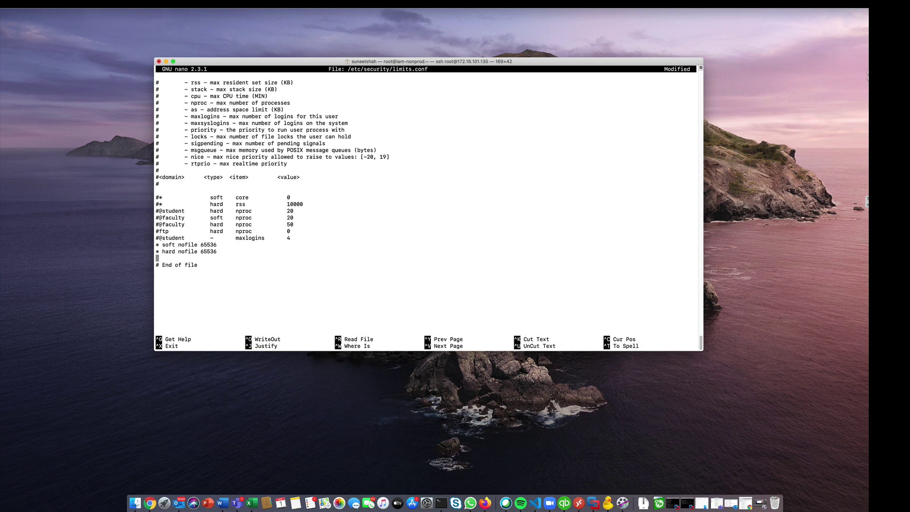
key(ctrl+x)
key(y)
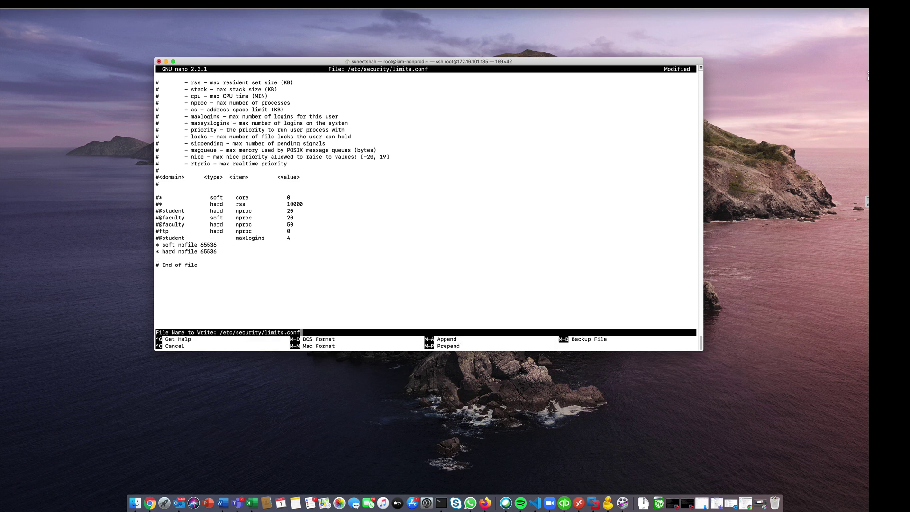
key(Return)
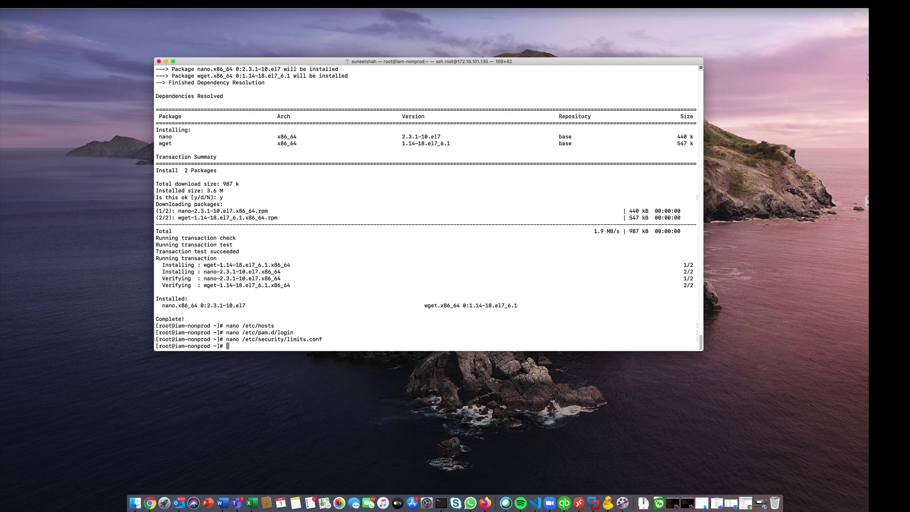
- Reboot the server with 'reboot now'
key(Up)
key(Return)
text(reb)
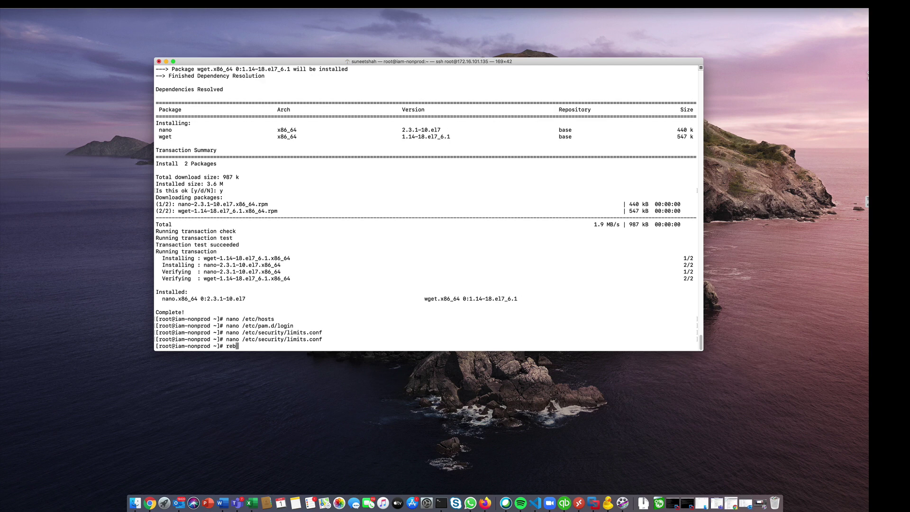
text(oot now)
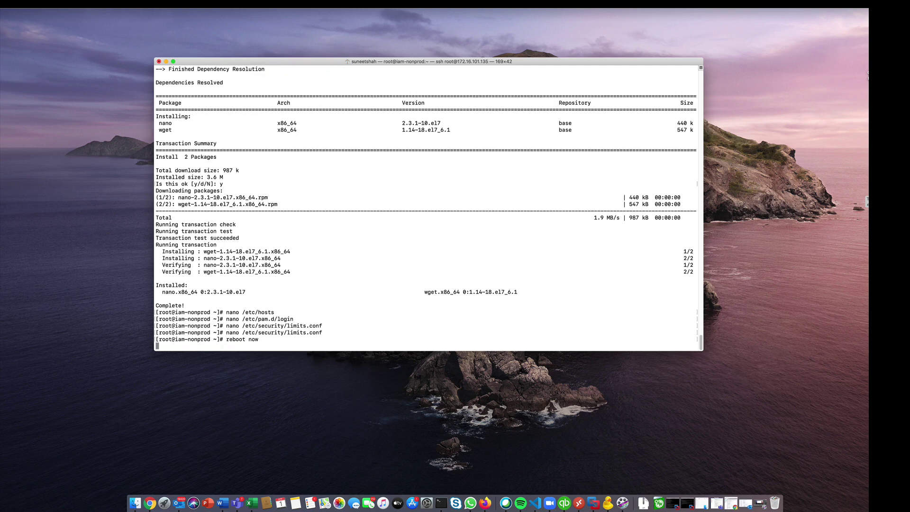
key(Return)
- Reconnect over SSH as root and check that ulimit -n reports 65536
key(Up)
key(Return)
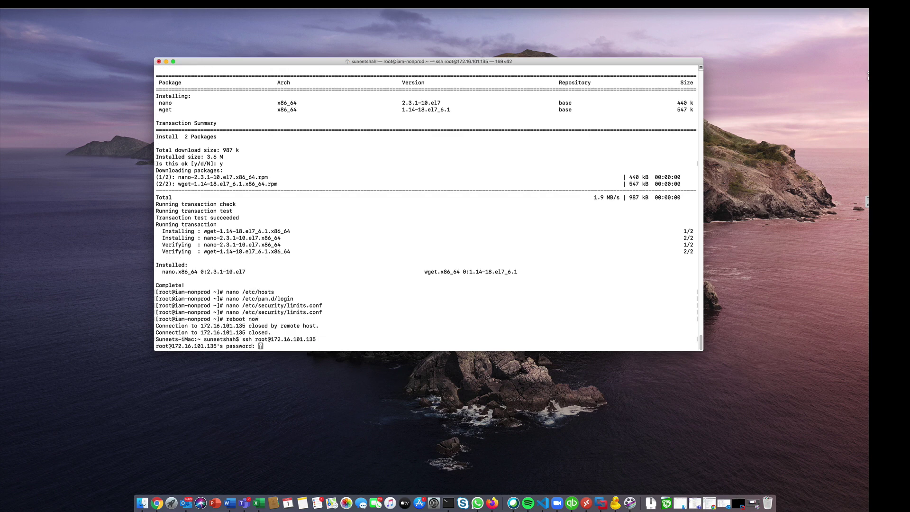
key(Return)
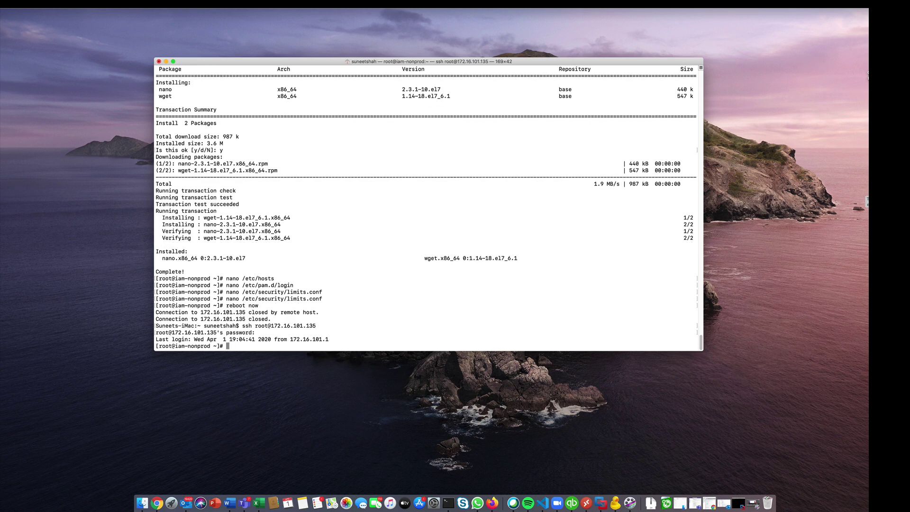
right_click(269, 344)
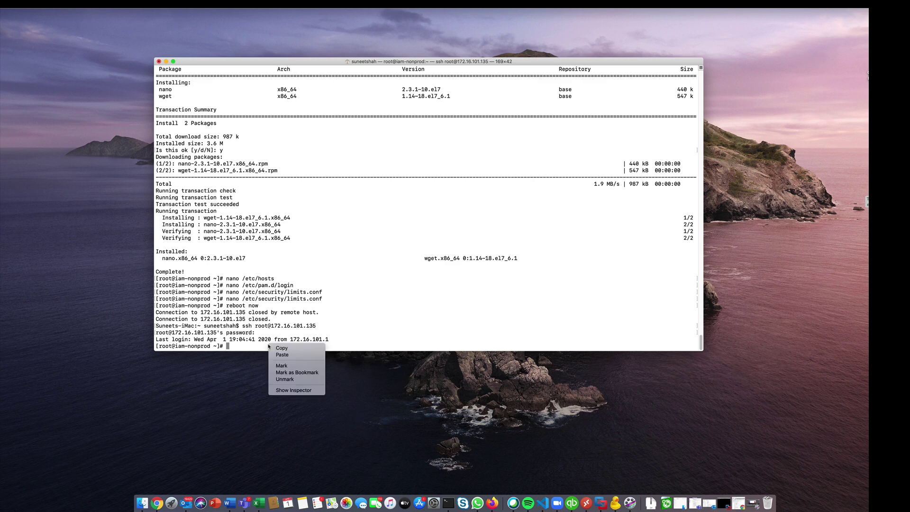
click(279, 355)
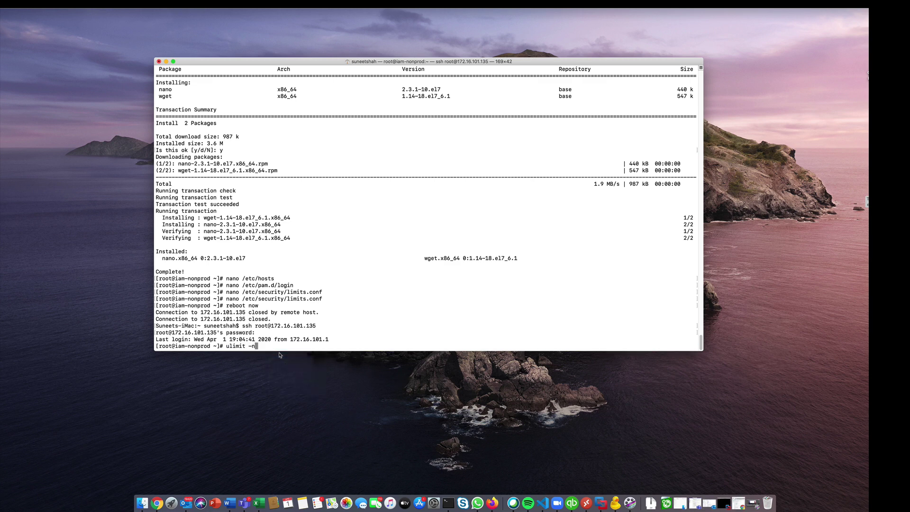
key(Return)
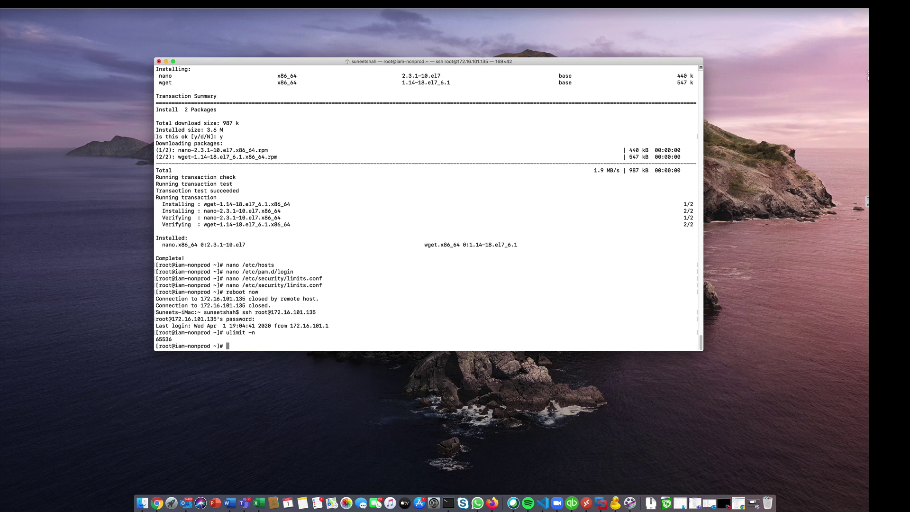
- Install mariadb-server and its dependencies with sudo yum install, answering y
right_click(237, 346)
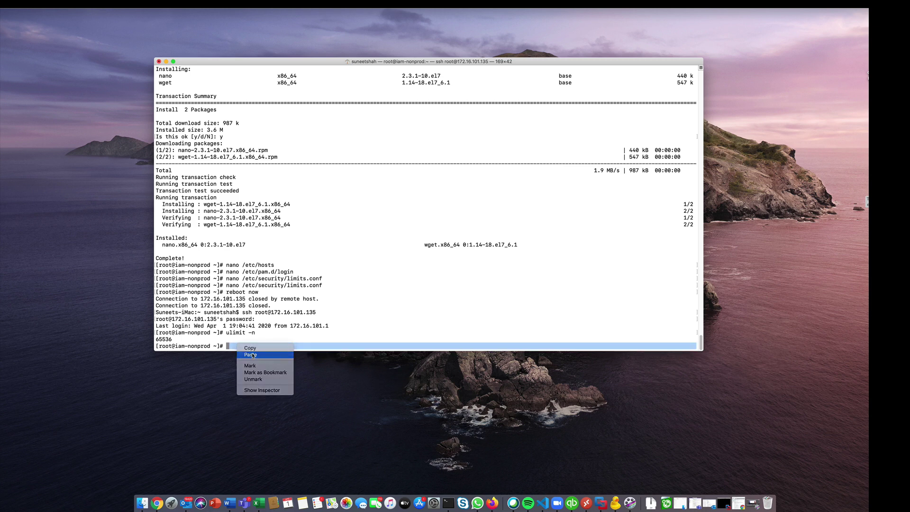
click(250, 357)
key(Return)
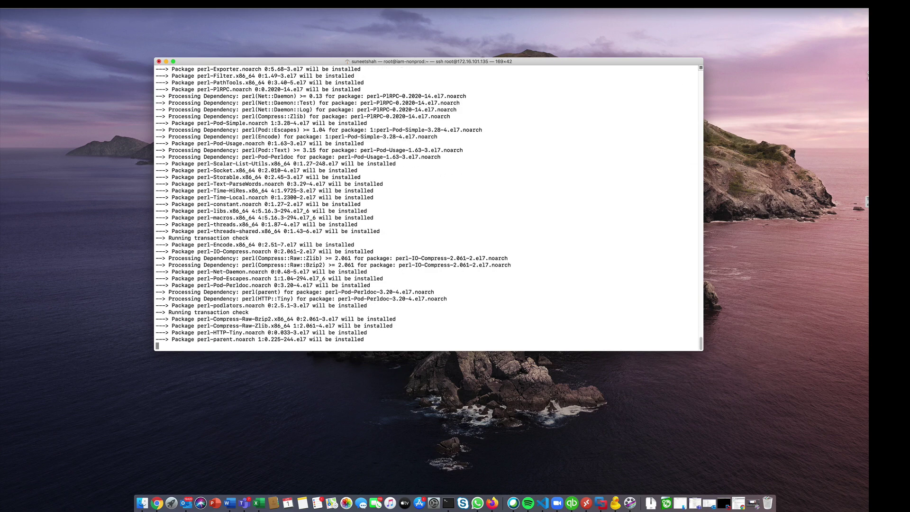
text(y)
key(Return)
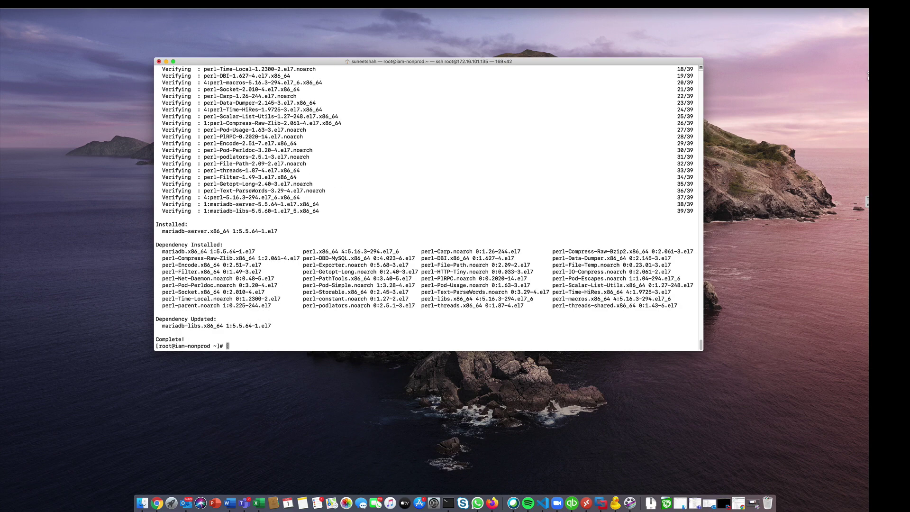
- Start the mariadb service and enable it at boot with systemctl start and systemctl enable
right_click(228, 346)
click(242, 356)
key(Return)
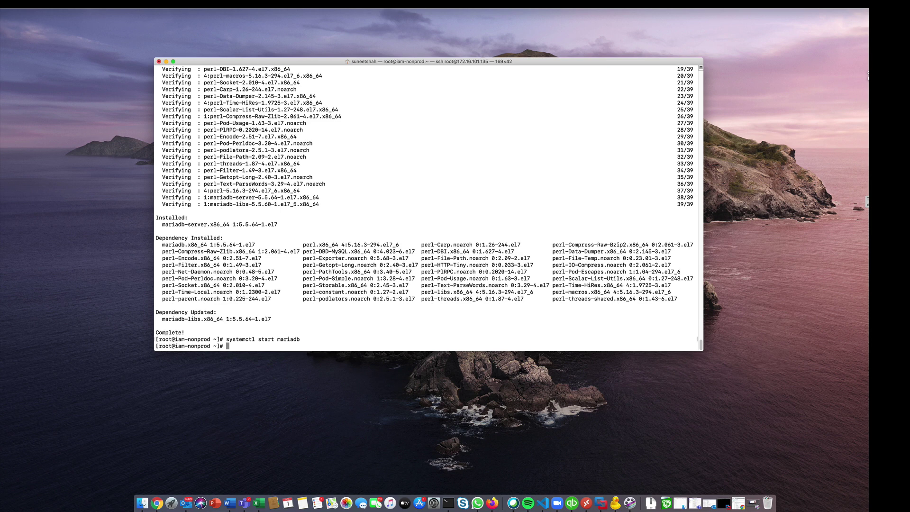
text(systemctl enable mariadb)
key(Return)
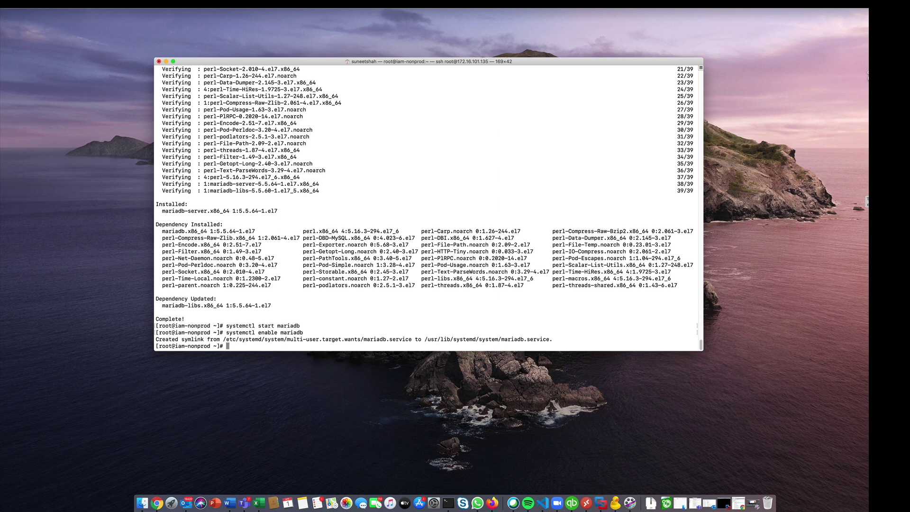
- Run mysql_secure_installation and set a new MariaDB root password
right_click(229, 346)
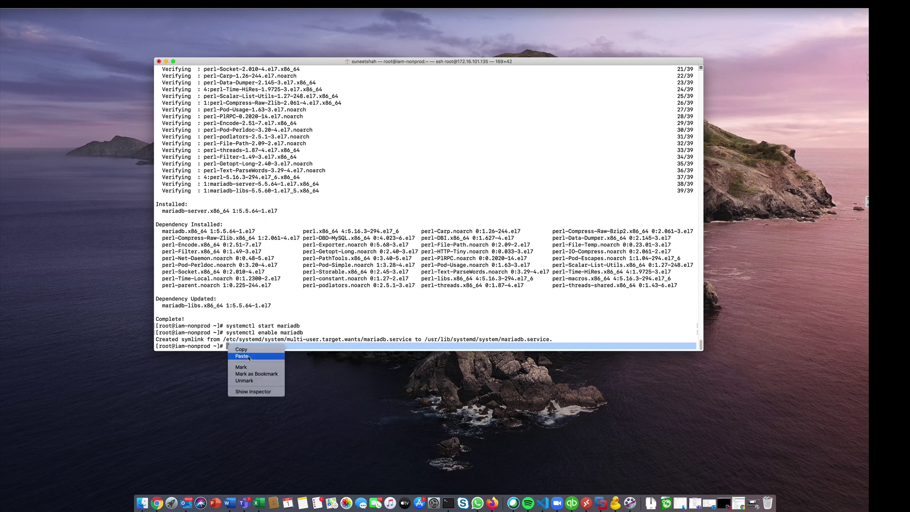
click(242, 356)
key(Return)
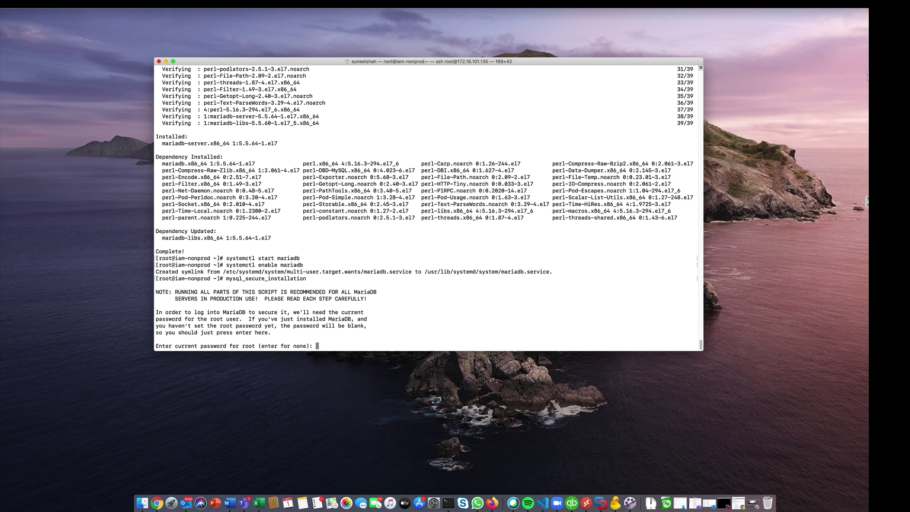
text(y)
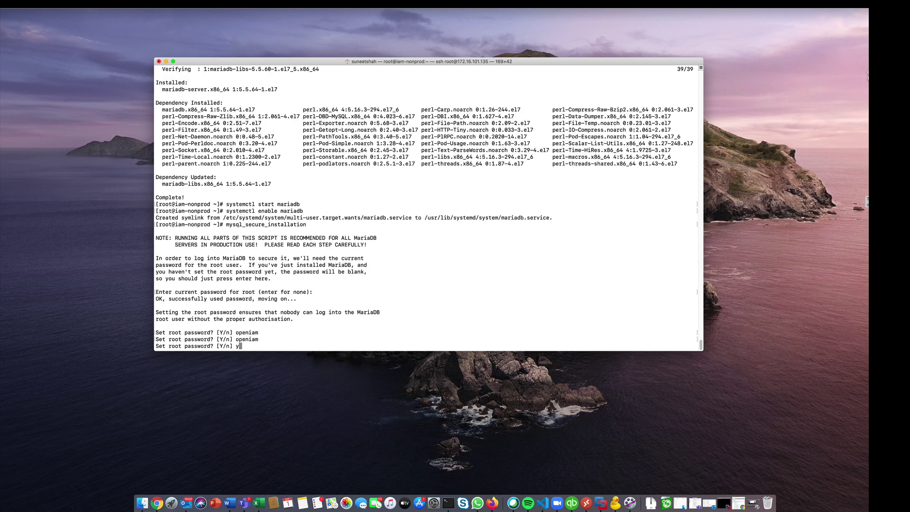
key(Return)
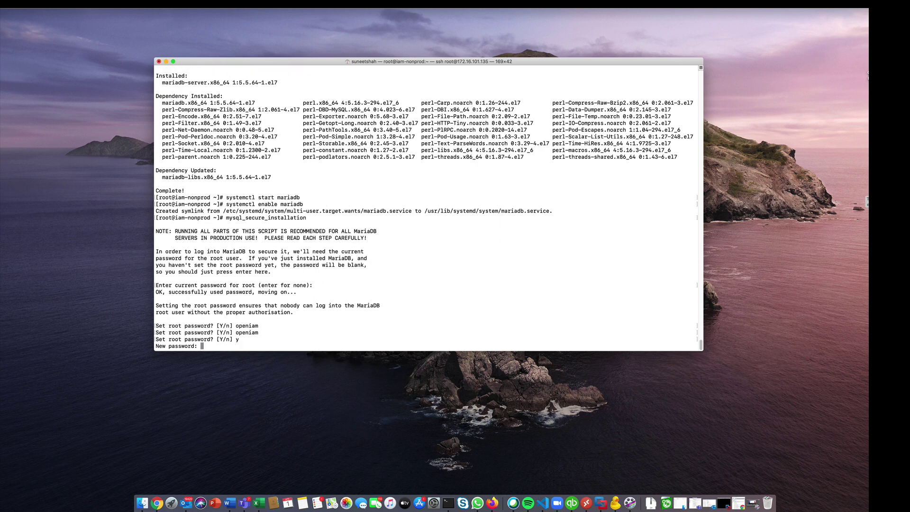
key(Return)
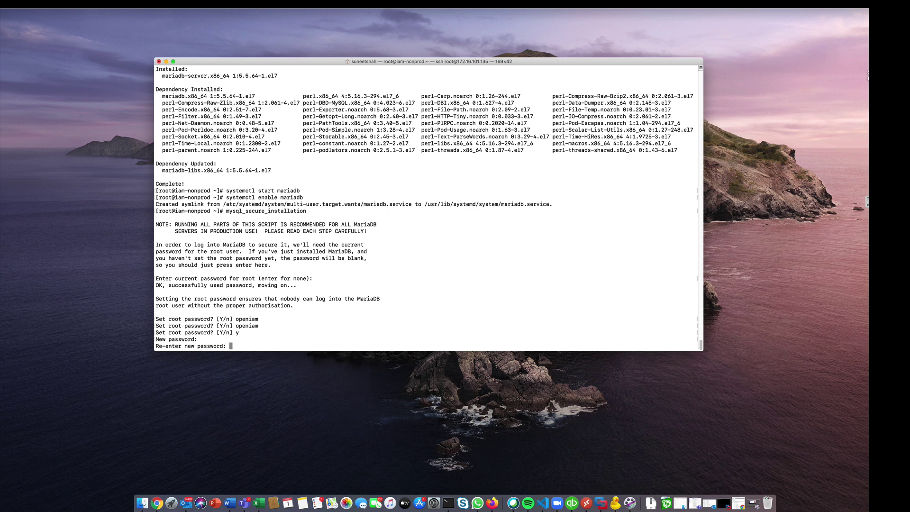
key(Return)
- Remove anonymous users, disallow remote root login, drop the test database, and reload privileges
text(y)
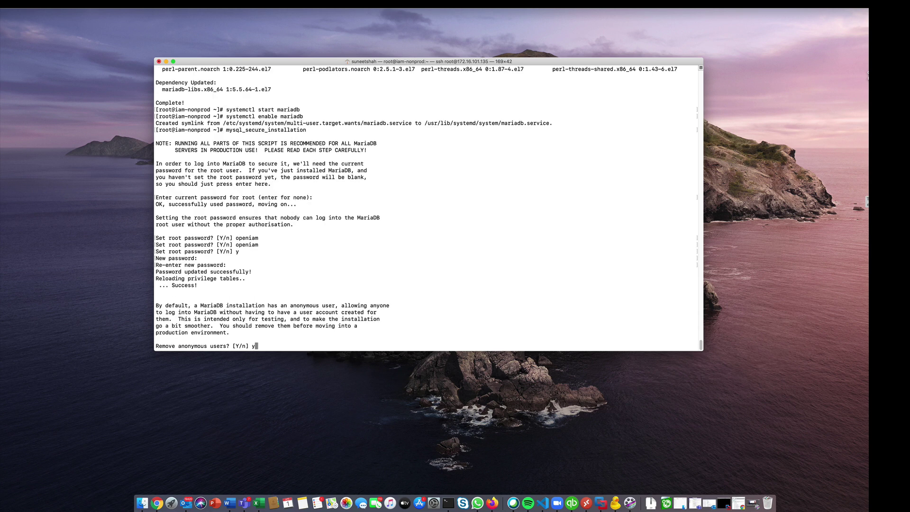
key(Return)
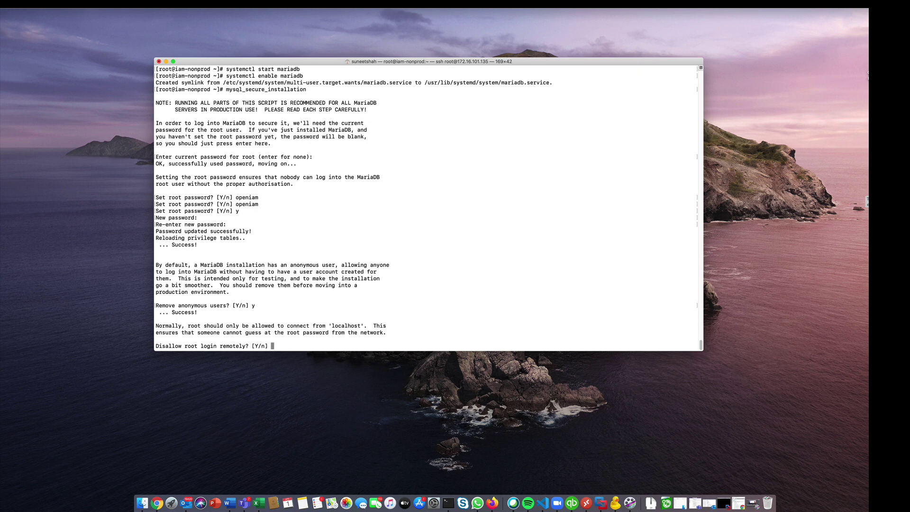
text(y)
key(Return)
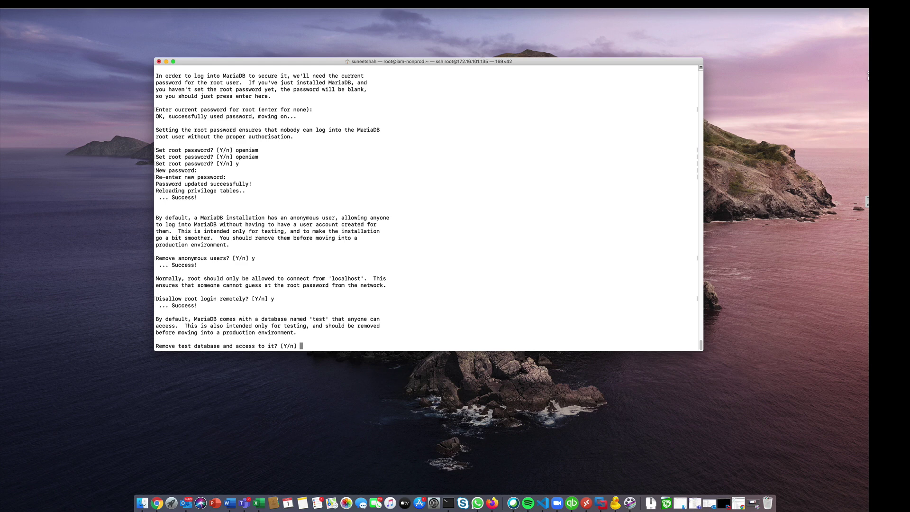
text(y)
key(Return)
text(y)
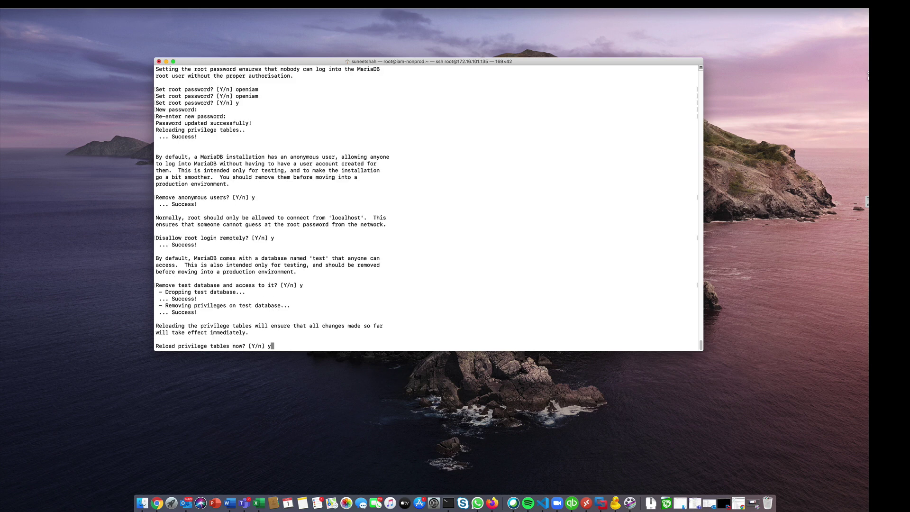
key(Return)
- Confirm with 'mysqladmin -uroot -p version' that MariaDB 5.5.64 is running
right_click(231, 345)
click(248, 356)
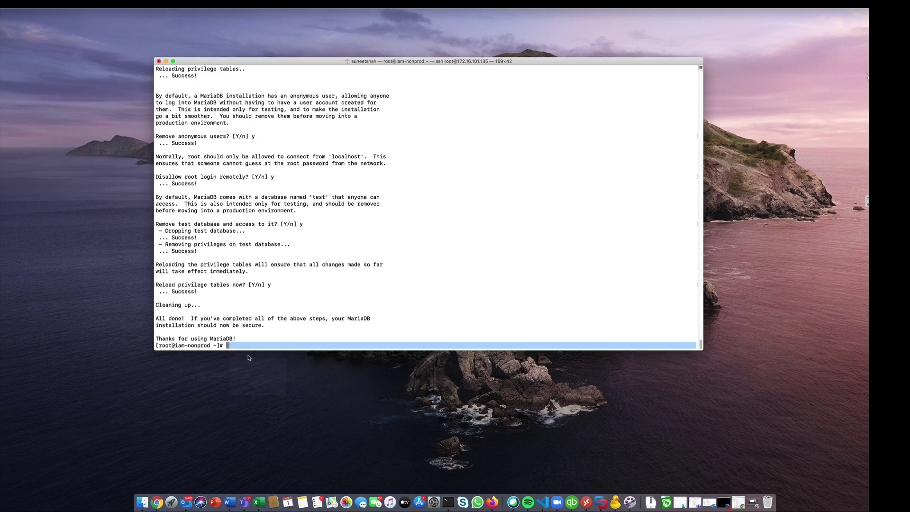
key(Return)
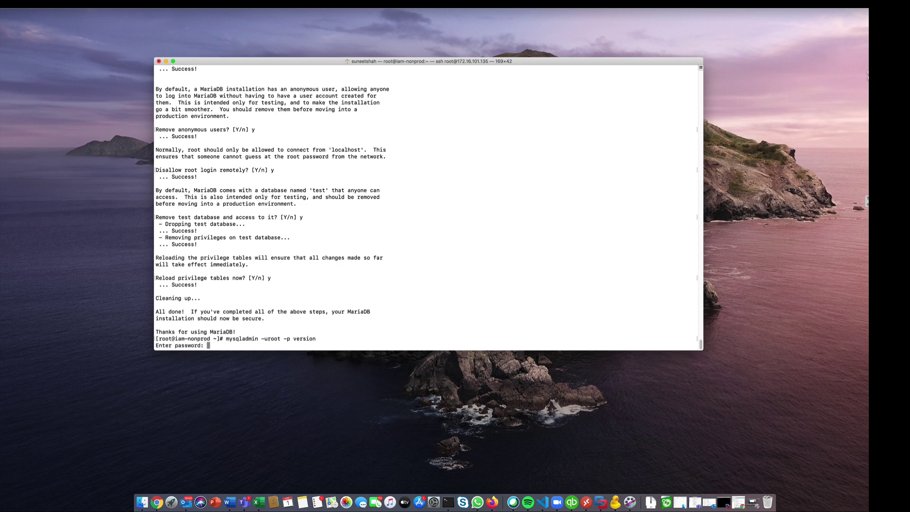
key(Return)
key(Return)
key(Return)
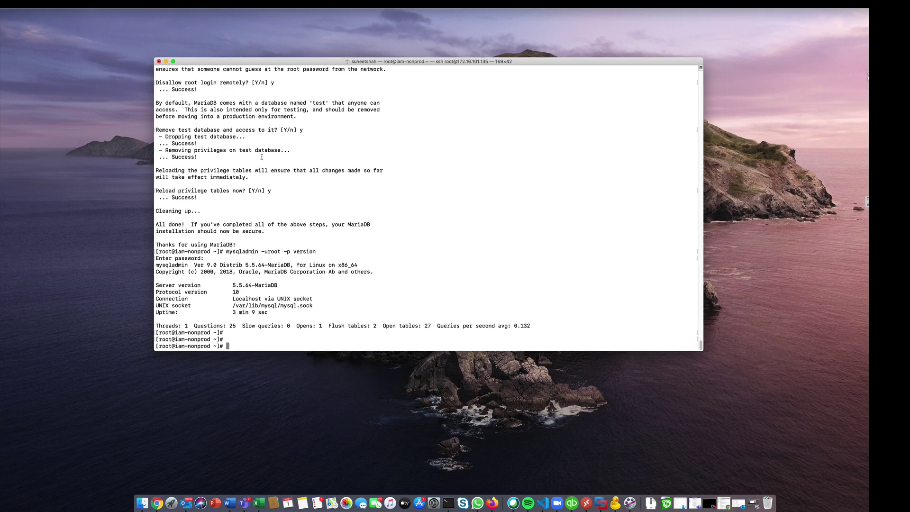
text(wget ")
- Download the OpenIAM 4.1.10 zero-dependency rpm with wget using the quoted download URL
right_click(247, 347)
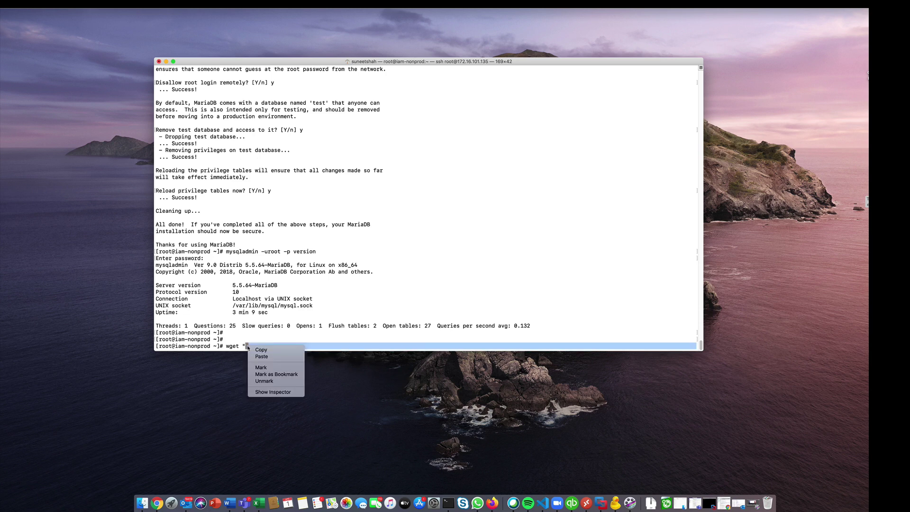
click(261, 357)
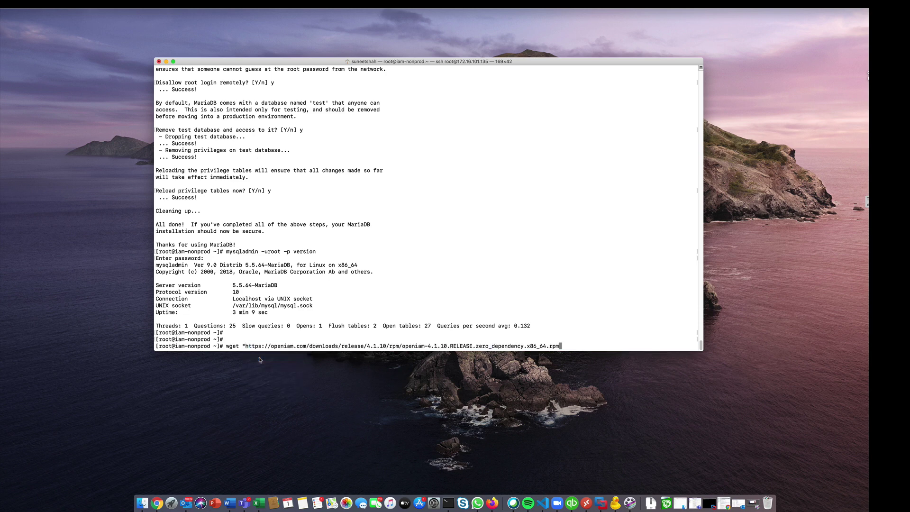
text(")
key(Return)
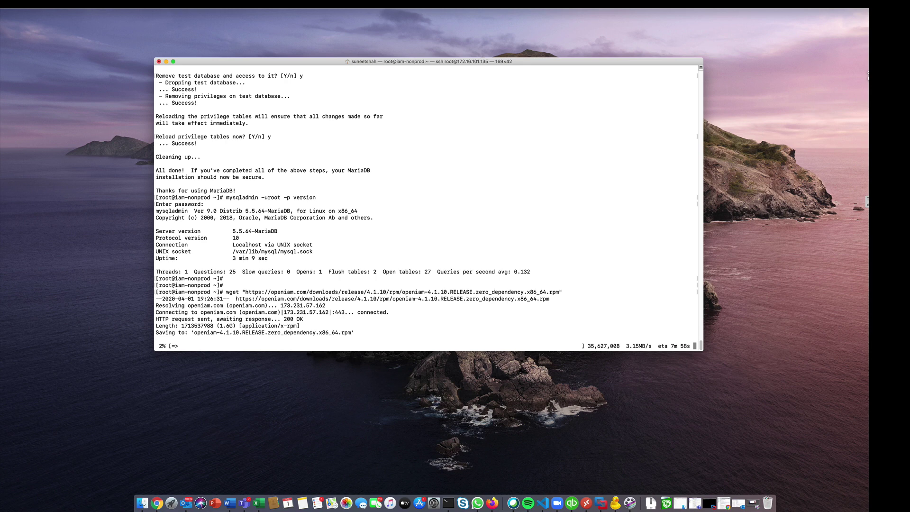
- Install openiam-4.1.10.RELEASE.zero_dependency.x86_64.rpm with rpm -i
text(rpm -i)
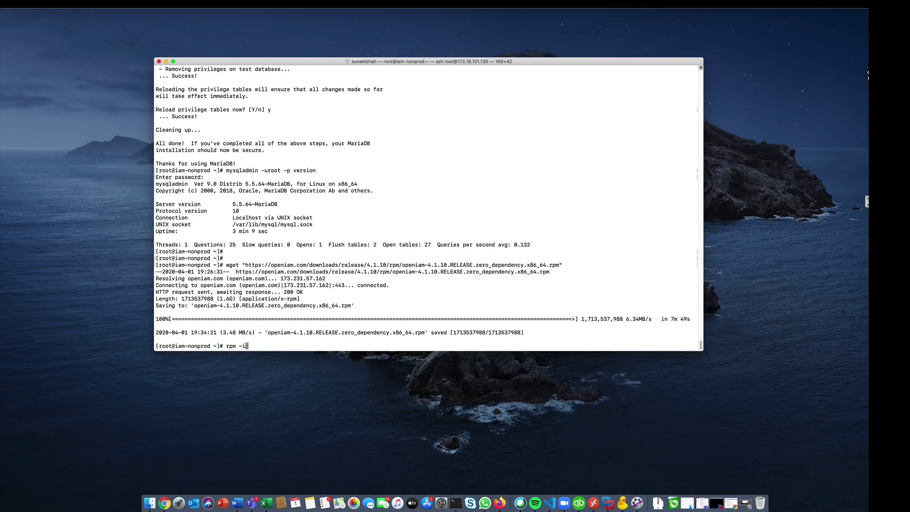
text( op)
key(Tab)
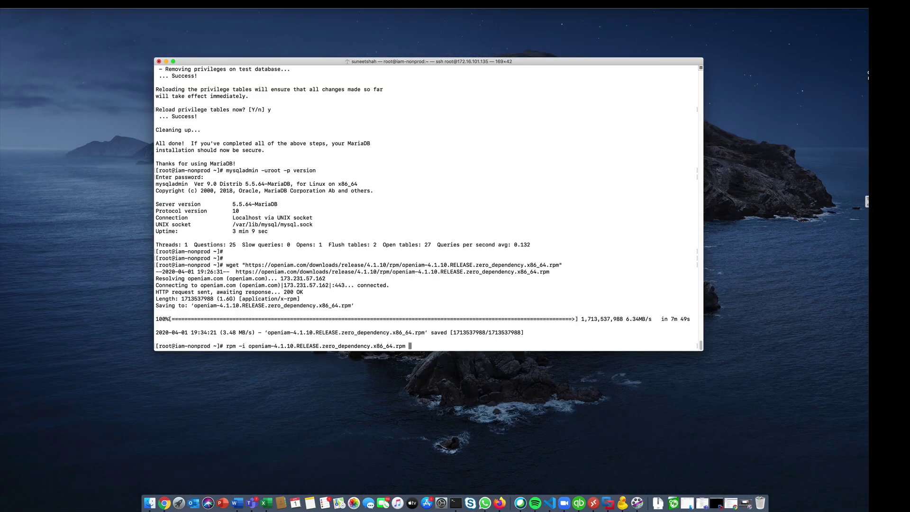
key(Return)
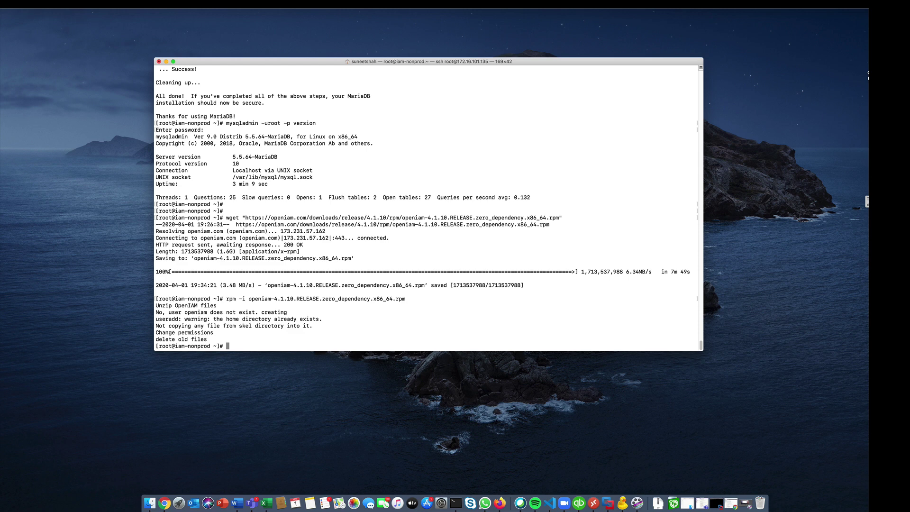
- Run service openiam init, accepting the reverse proxy and default schema, with an empty MariaDB root password
text(service )
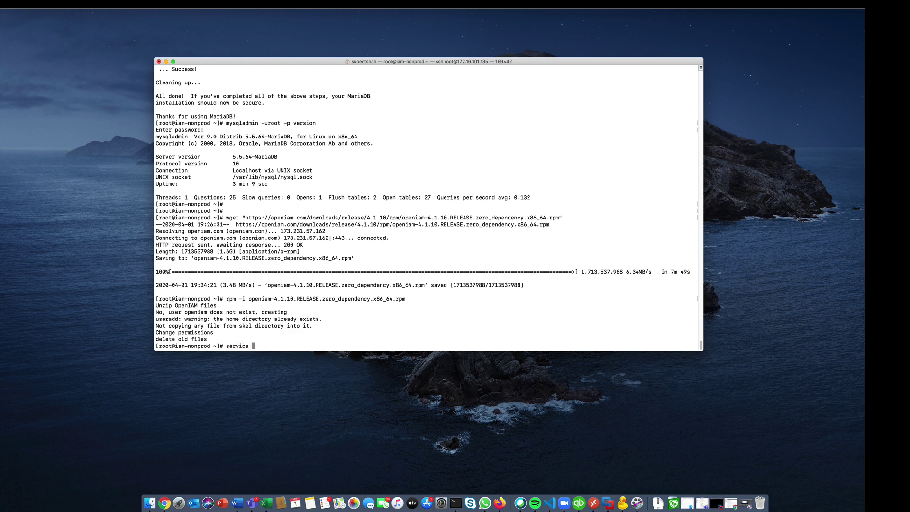
text(openiam init)
key(Return)
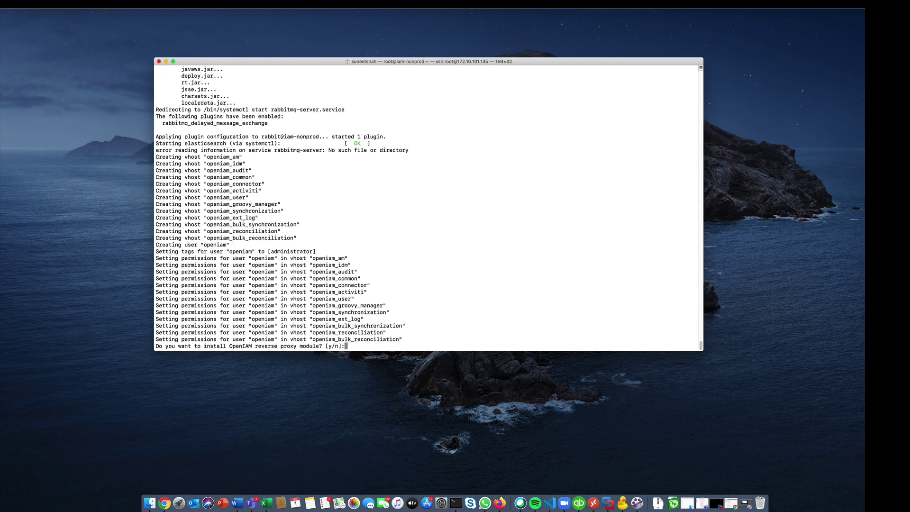
text(y)
key(Return)
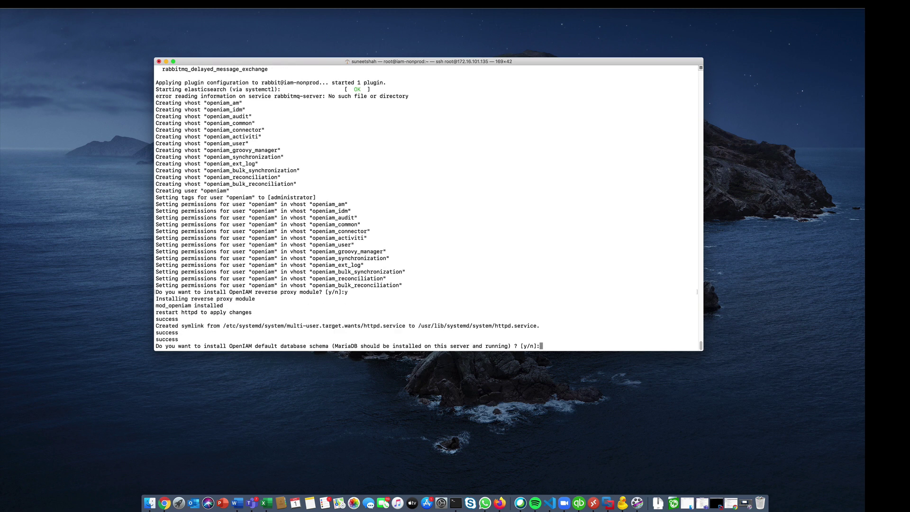
text(y)
key(Return)
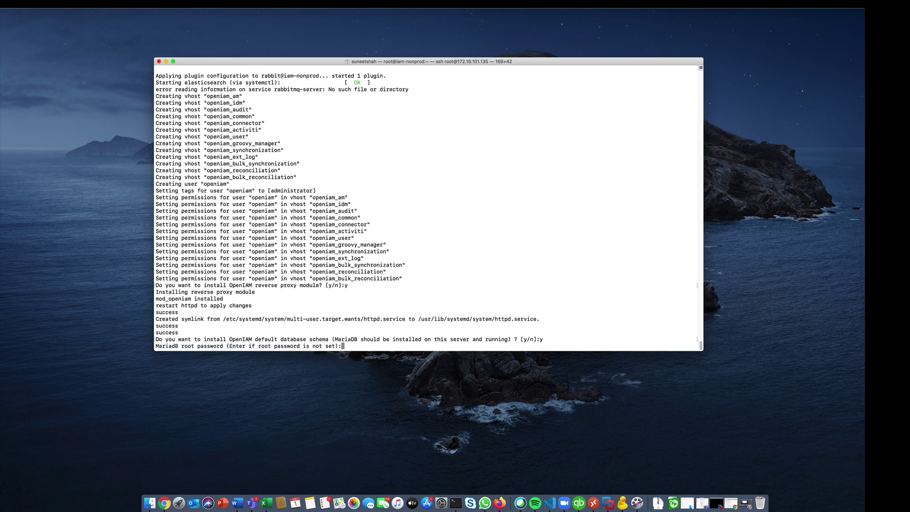
key(Return)
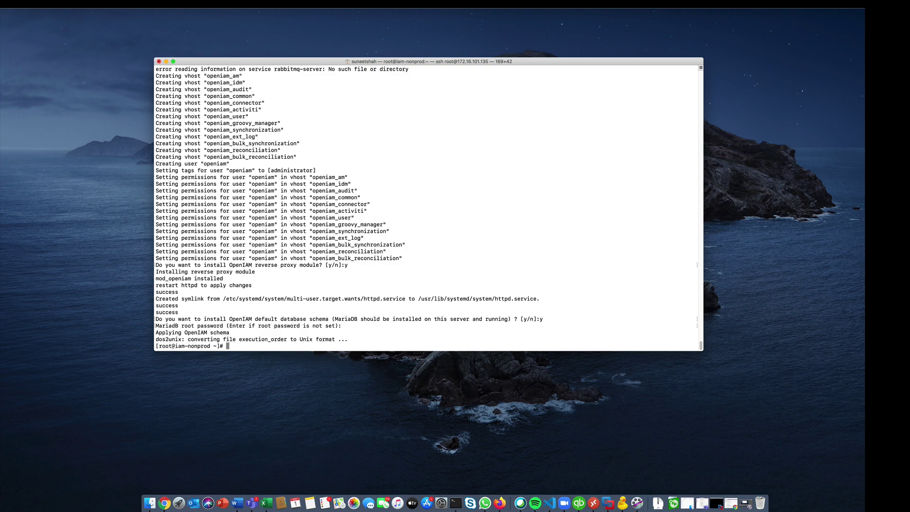
- Run service openiam start and service openiam status to confirm all services are UP, then switch to a new browser tab
text(servic)
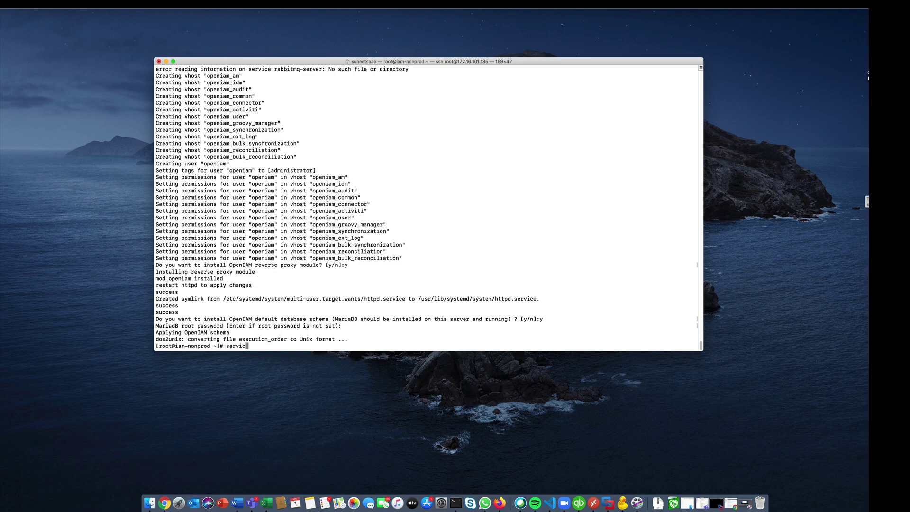
text(e openiam start)
key(Return)
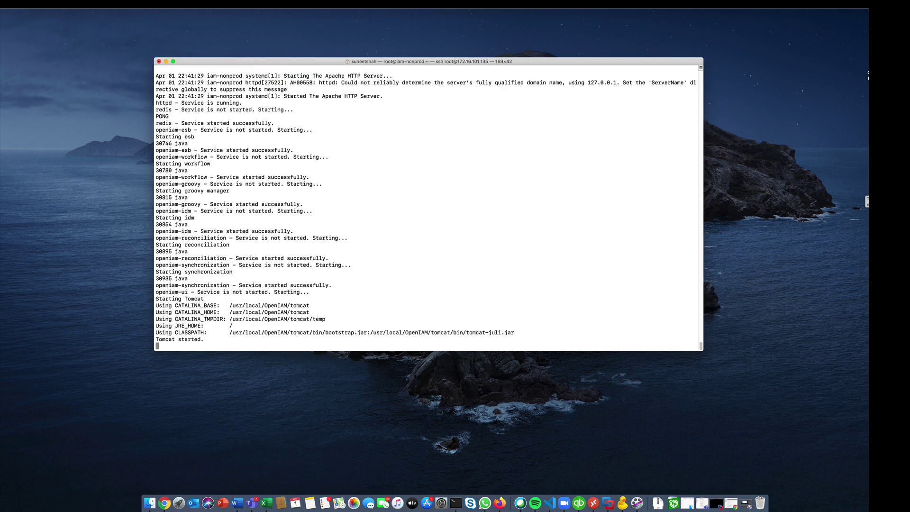
text(ser)
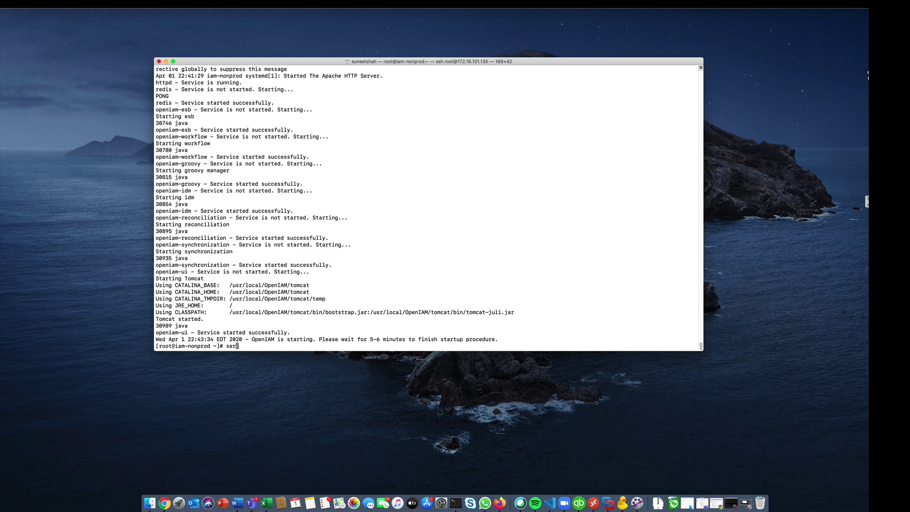
text(vice openiam status)
key(Return)
key(Return)
key(Return)
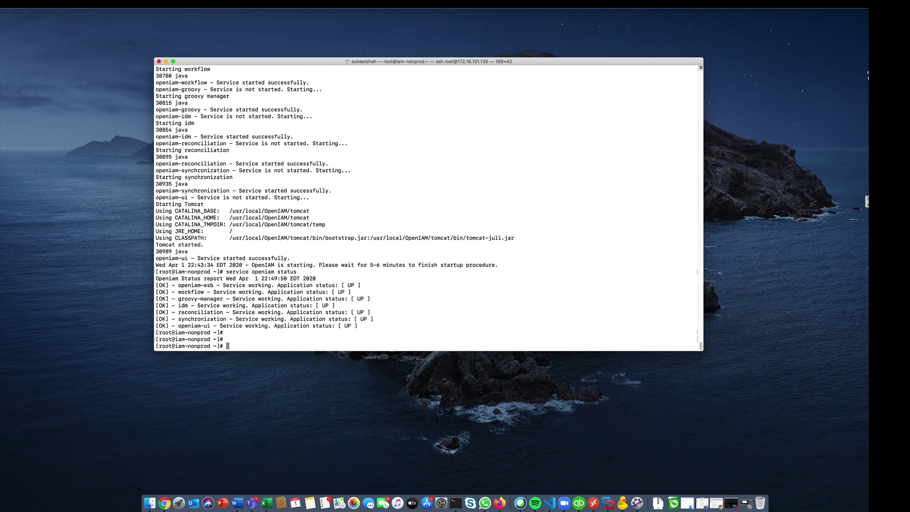
key(super+Tab)
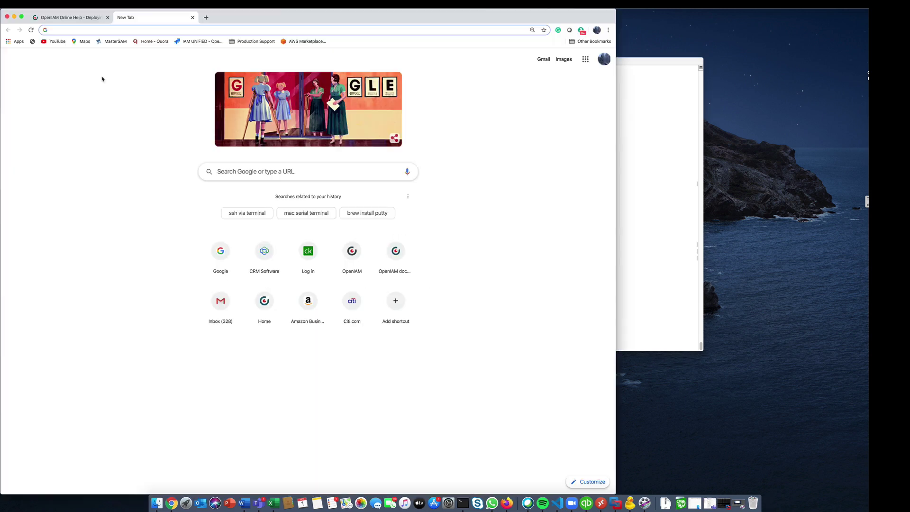
text(http)
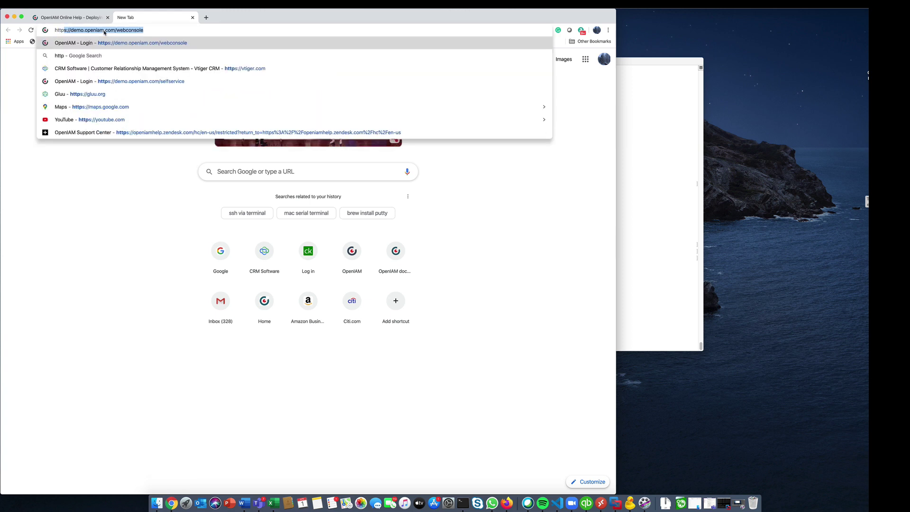
text(://172.16.101.135)
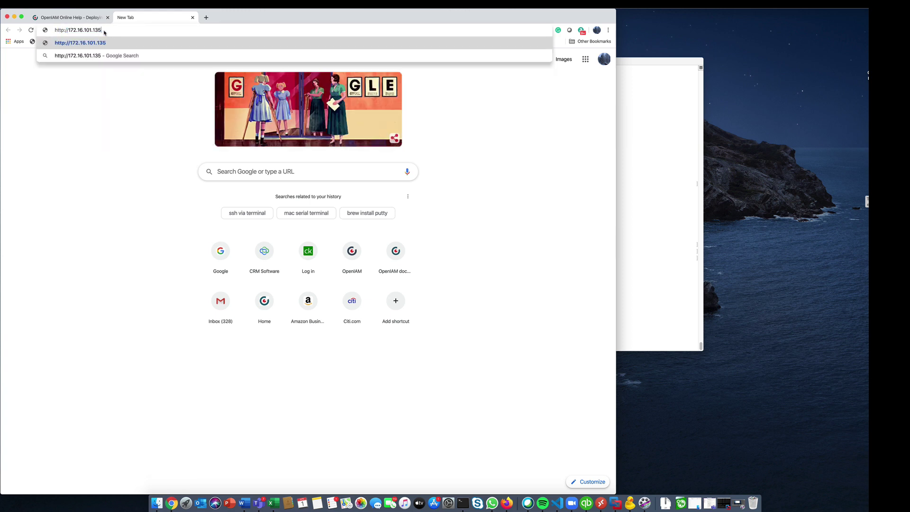
text(/webconsole)
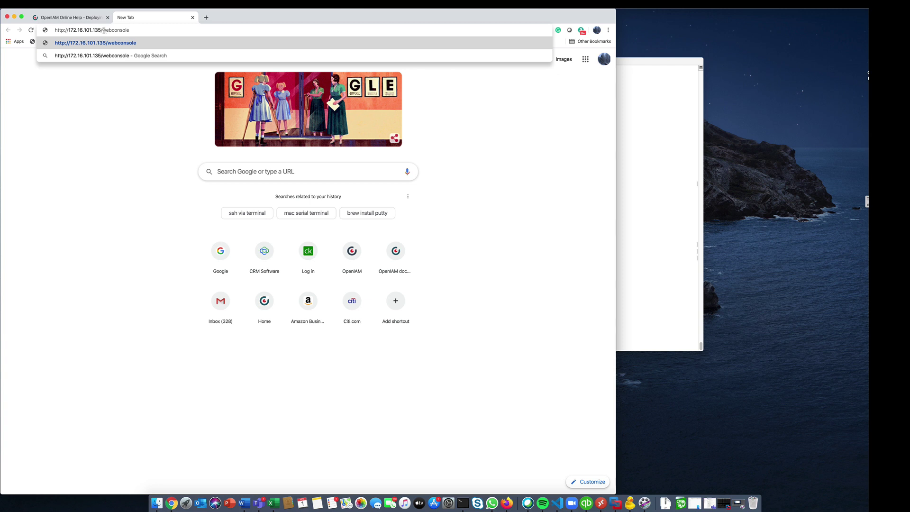
key(Return)
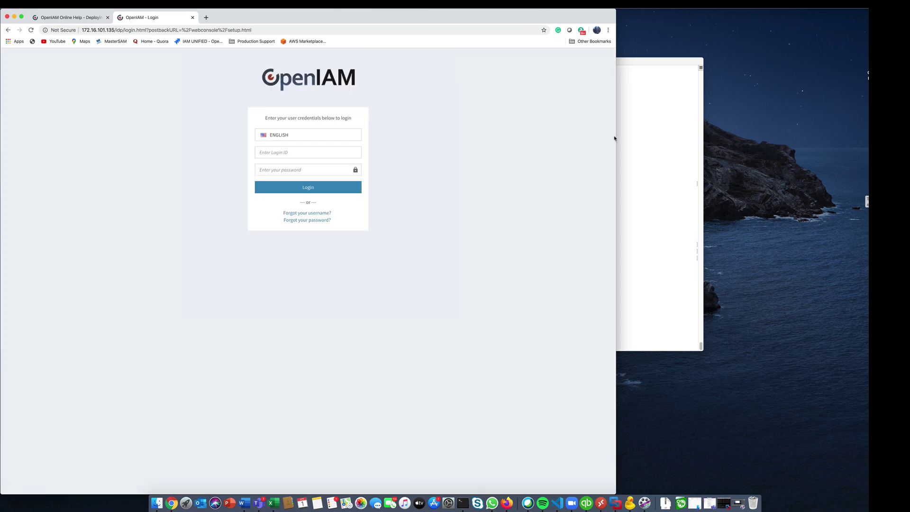
- Widen the Chrome window and sign in as sysadmin with the default administrator password
drag(615, 138, 854, 132)
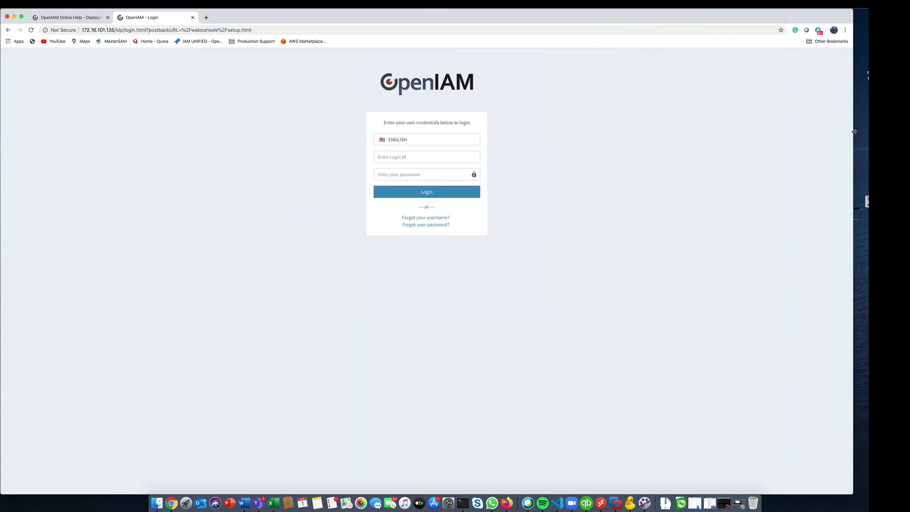
click(405, 157)
text(s)
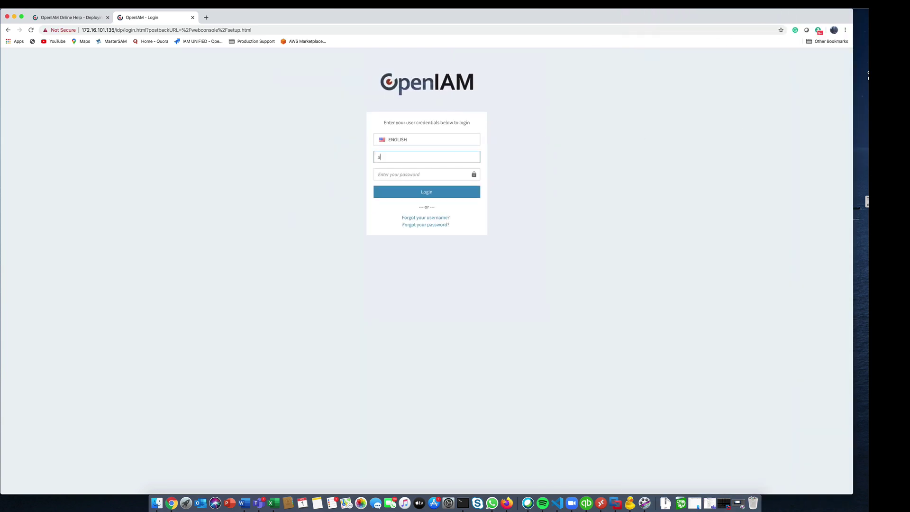
text(ysadmin)
key(Tab)
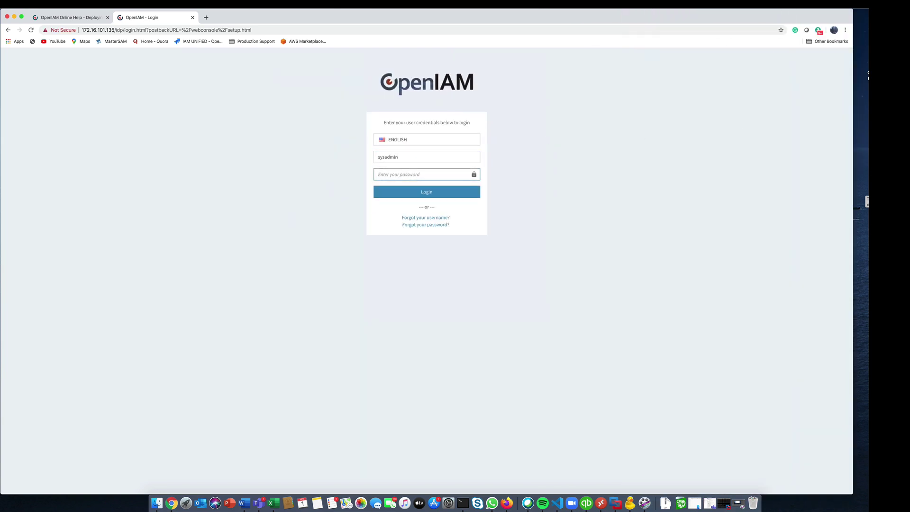
text(pa)
key(Return)
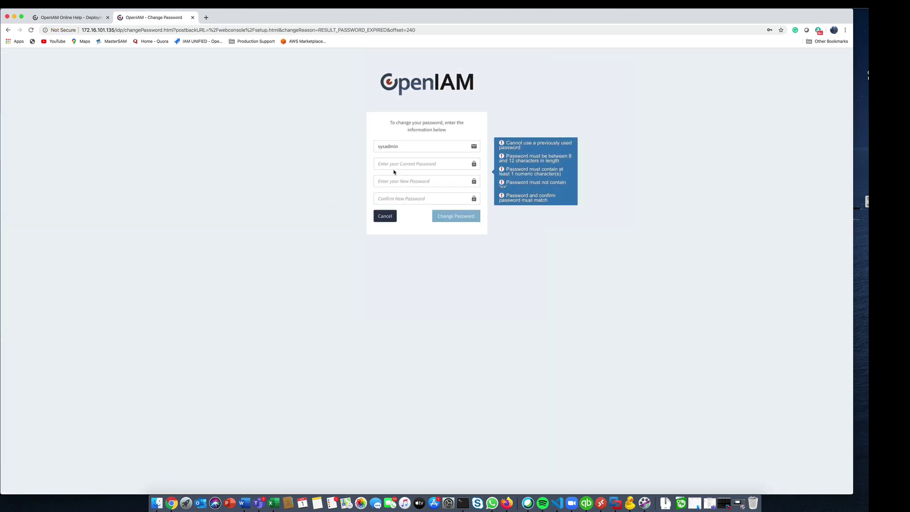
- Enter the current admin password, type and confirm a new password, and submit the change
click(391, 162)
text(passwd00)
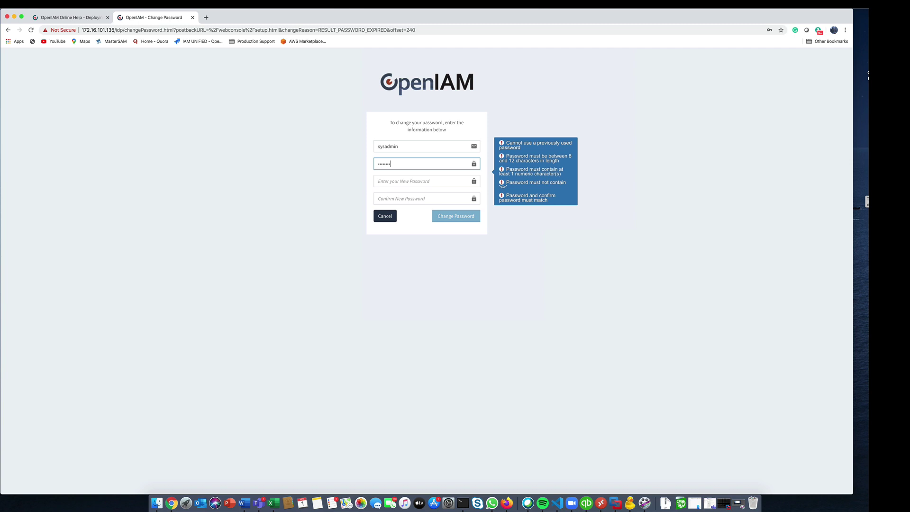
click(391, 181)
text(pas)
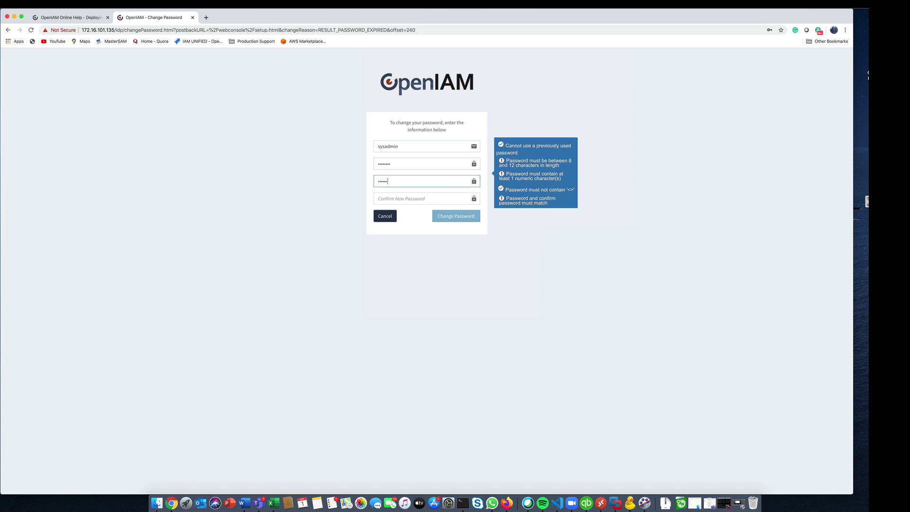
click(392, 199)
text(p)
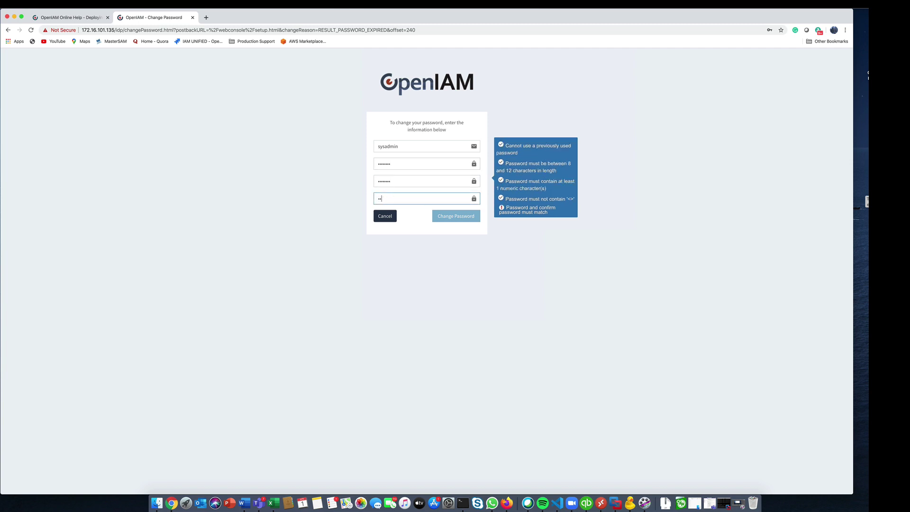
key(Tab)
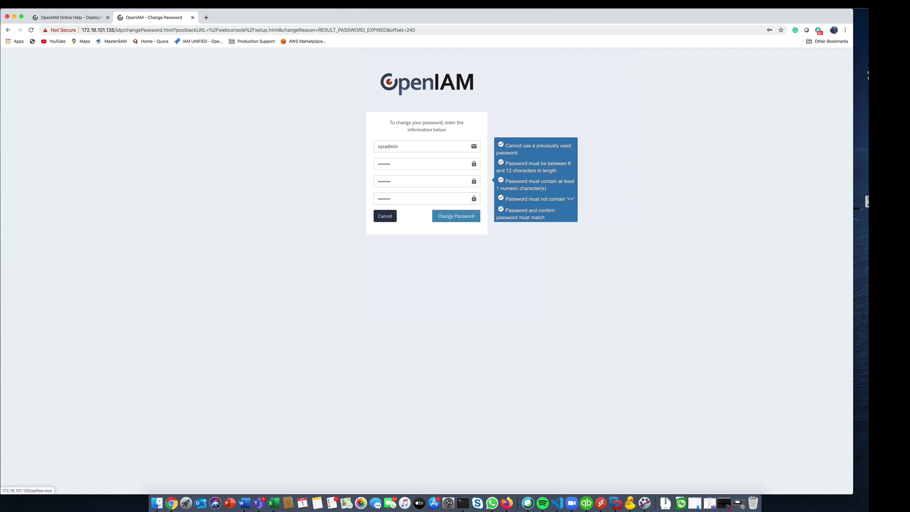
click(437, 219)
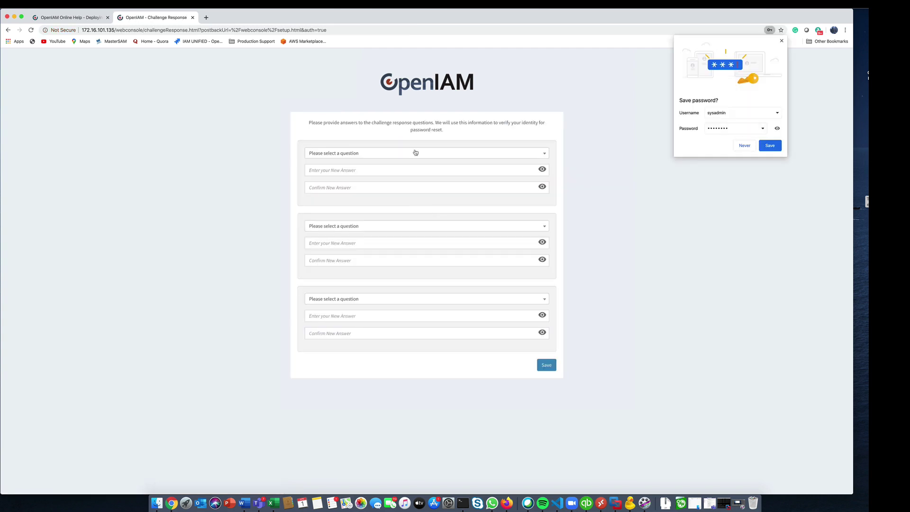
- Choose the social security digits question as the first challenge question and enter its answer
click(416, 152)
click(353, 191)
click(345, 175)
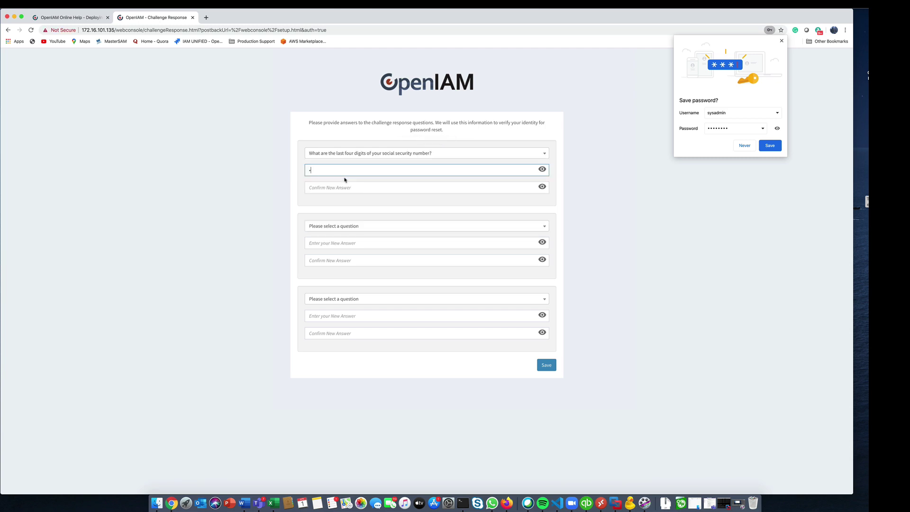
click(342, 187)
text(1)
- Set the second challenge question to 'Where did you go to school' with a confirmed answer
click(339, 226)
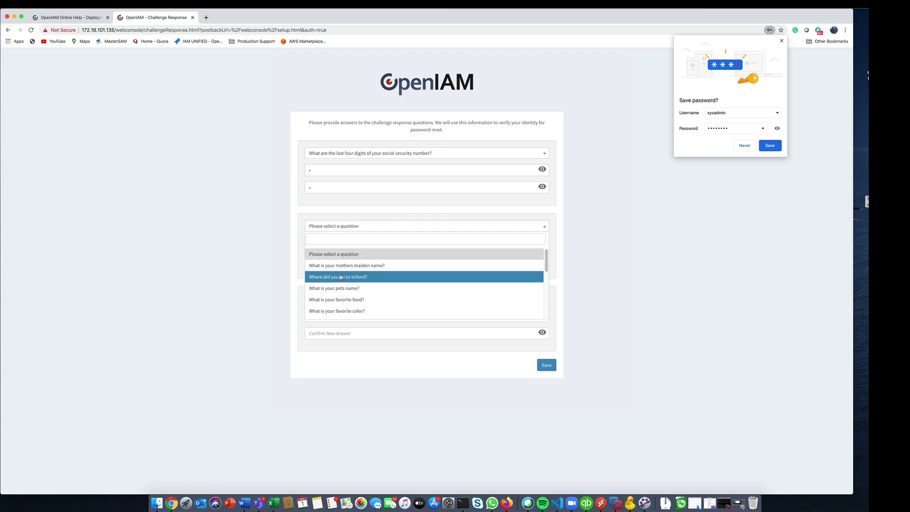
click(340, 277)
click(321, 243)
text(1)
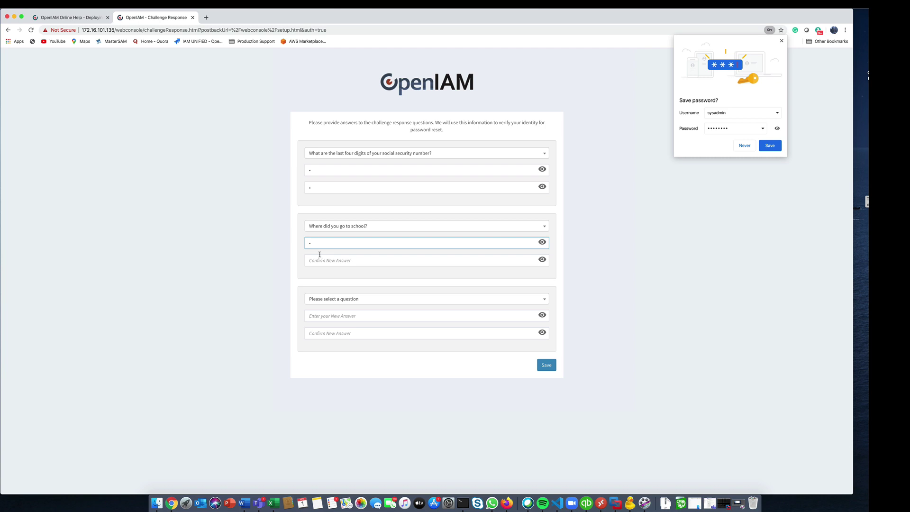
click(319, 258)
text(1)
- Set the favorite food question with a confirmed answer, save all three, and dismiss Chrome's save-password offer
click(334, 297)
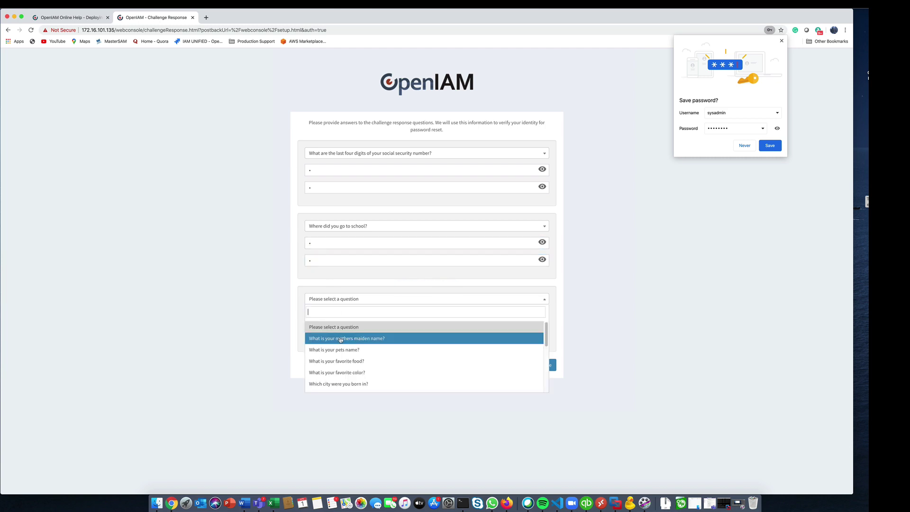
click(342, 362)
click(313, 316)
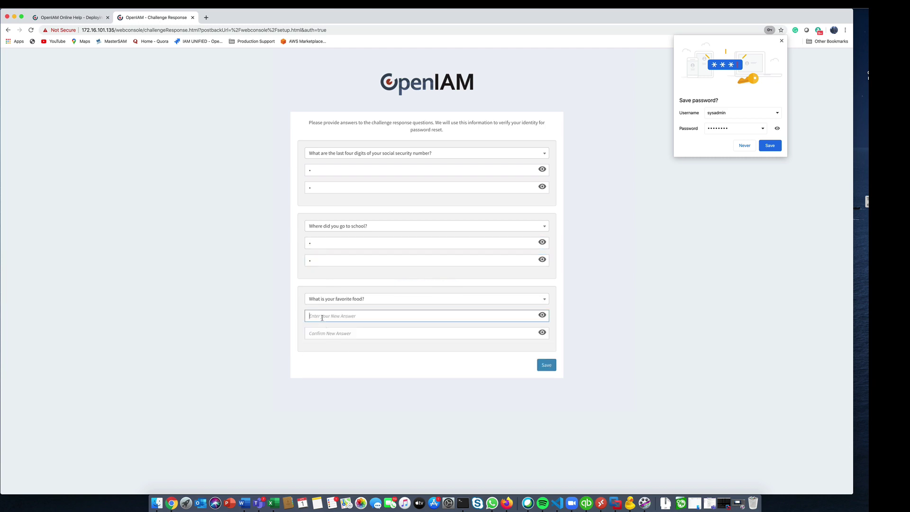
text(1)
click(321, 333)
text(1)
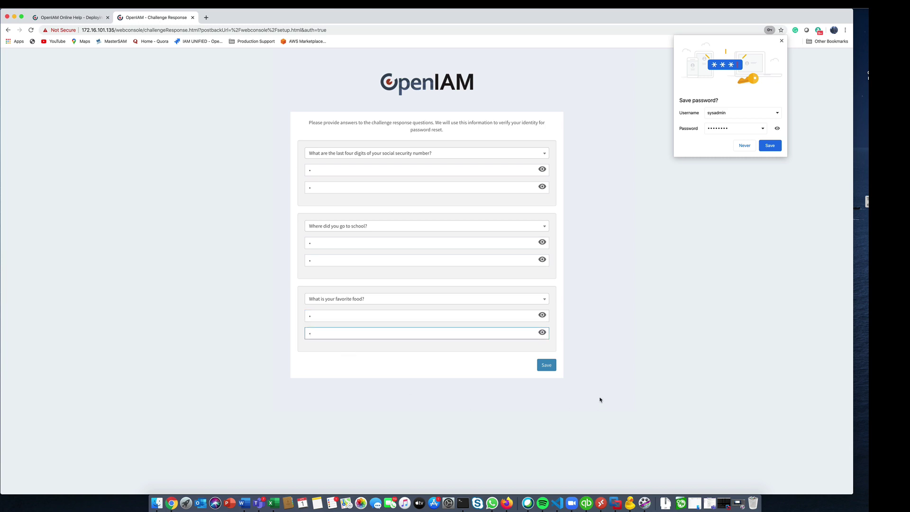
click(548, 365)
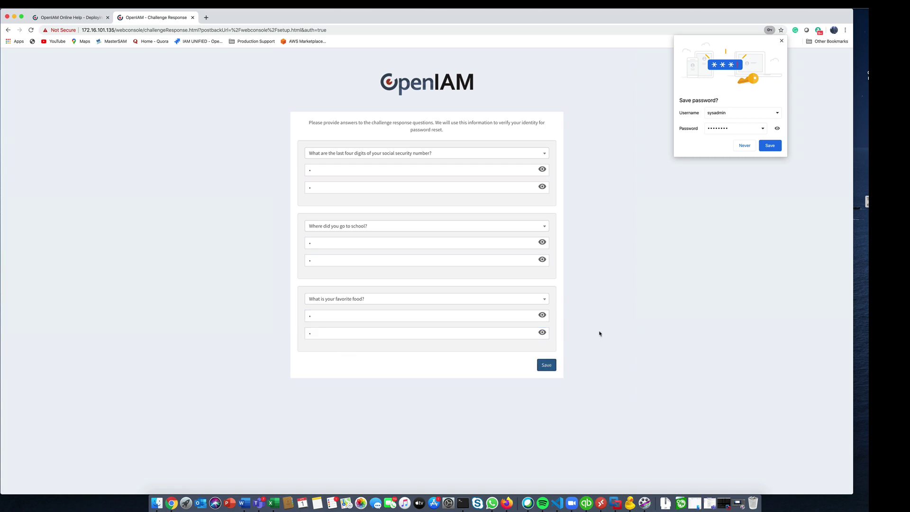
click(782, 41)
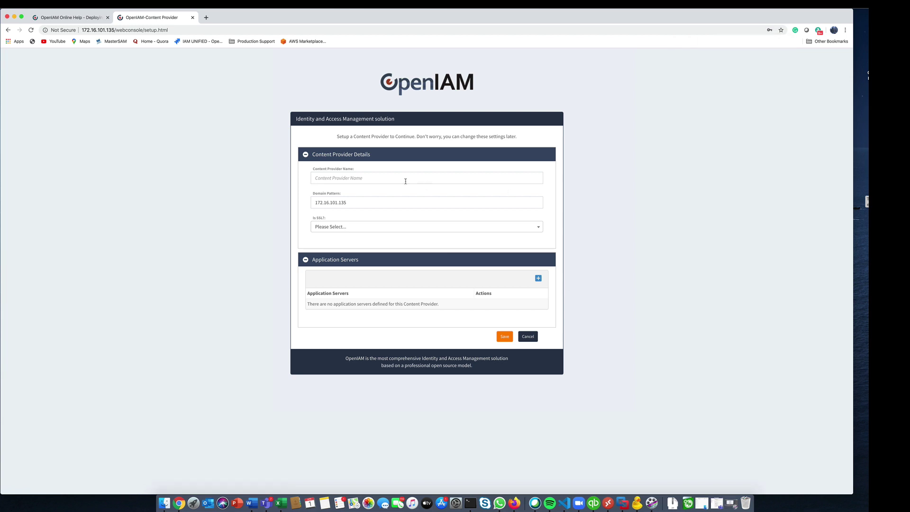
- Enter 'Default CP' as the Content Provider Name and set Is SSL? to No
click(385, 179)
text(Defa)
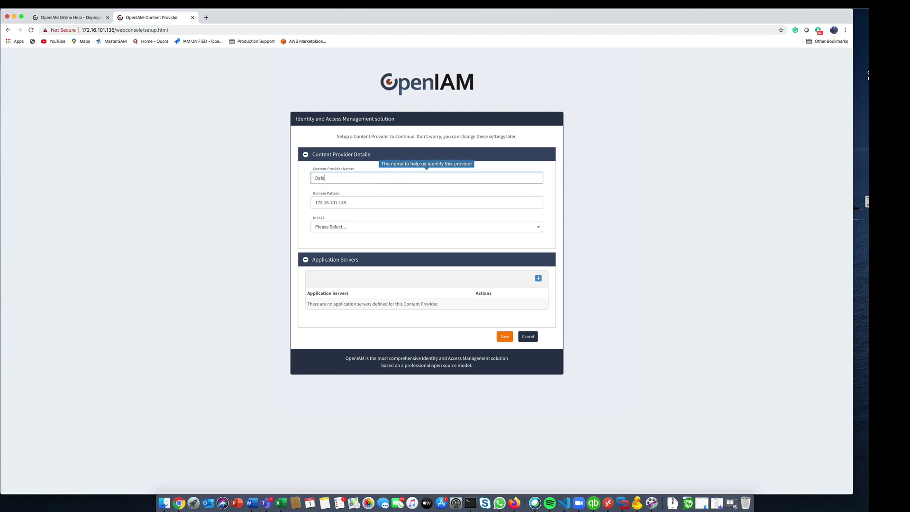
text(ult CP)
click(384, 227)
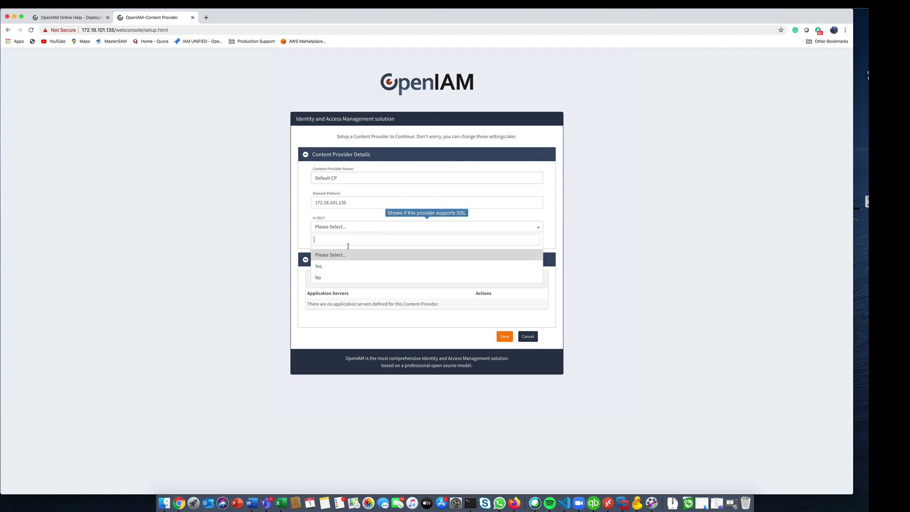
click(331, 275)
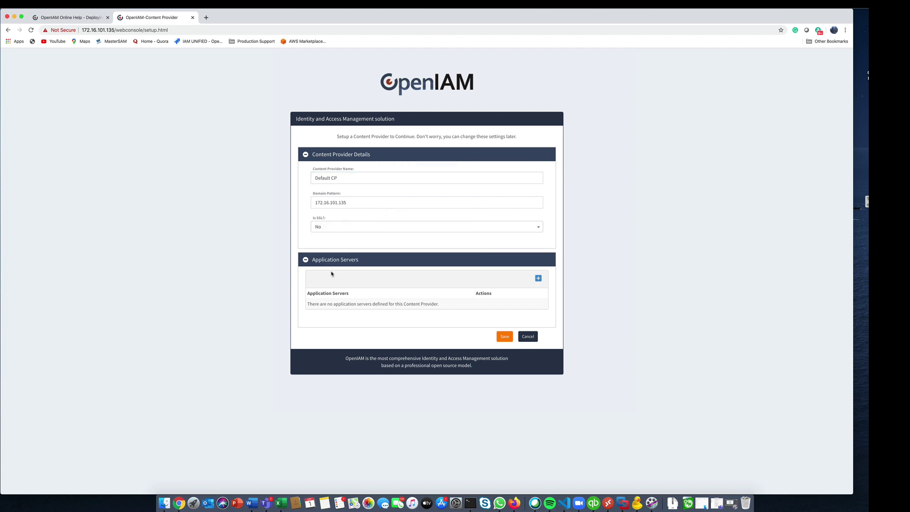
click(538, 278)
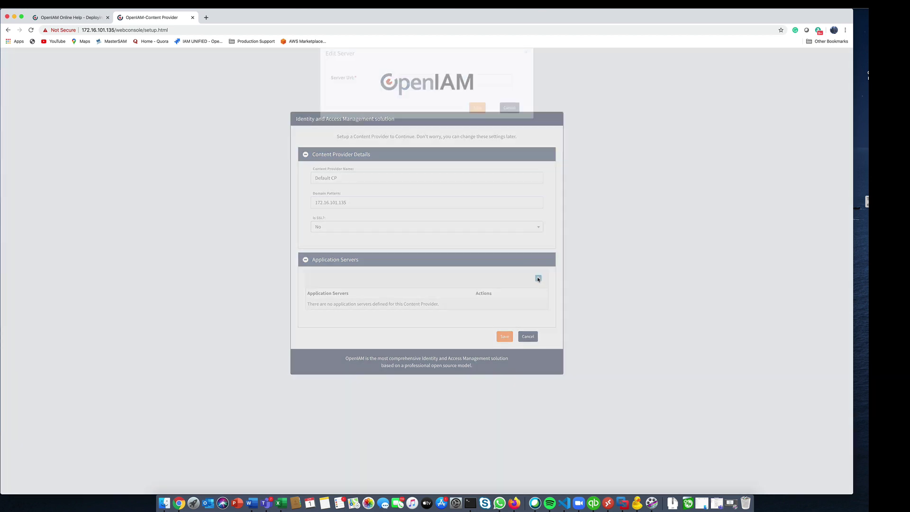
right_click(415, 97)
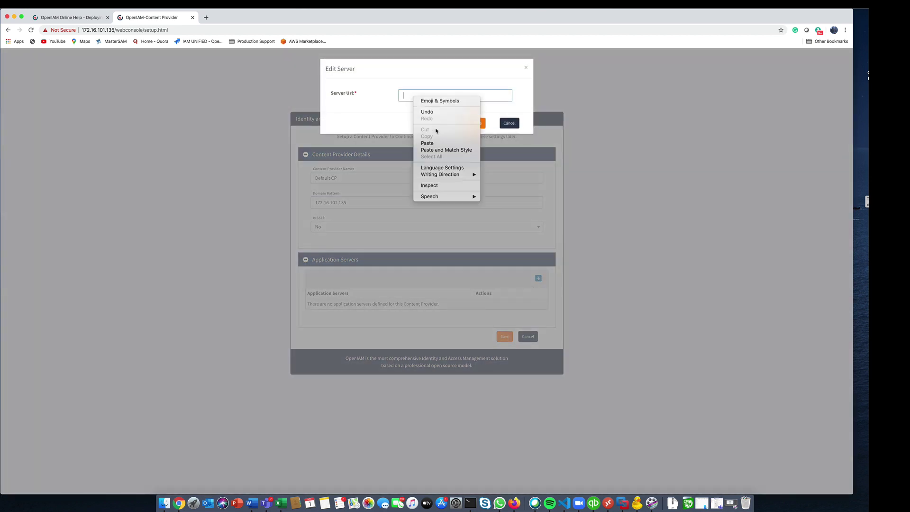
click(437, 144)
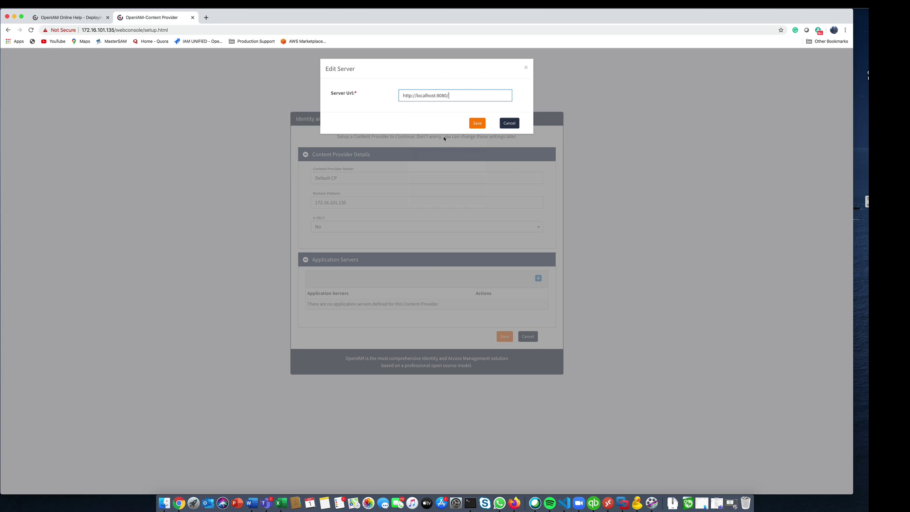
click(478, 124)
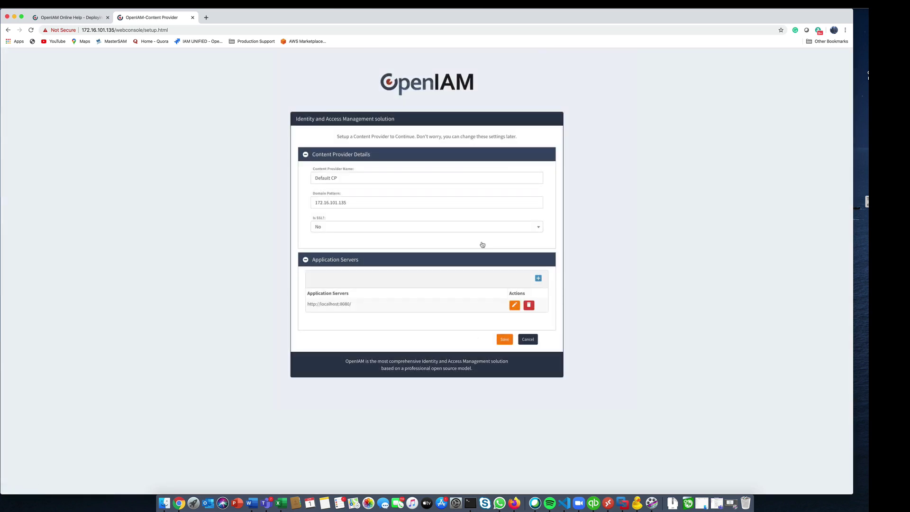
click(505, 342)
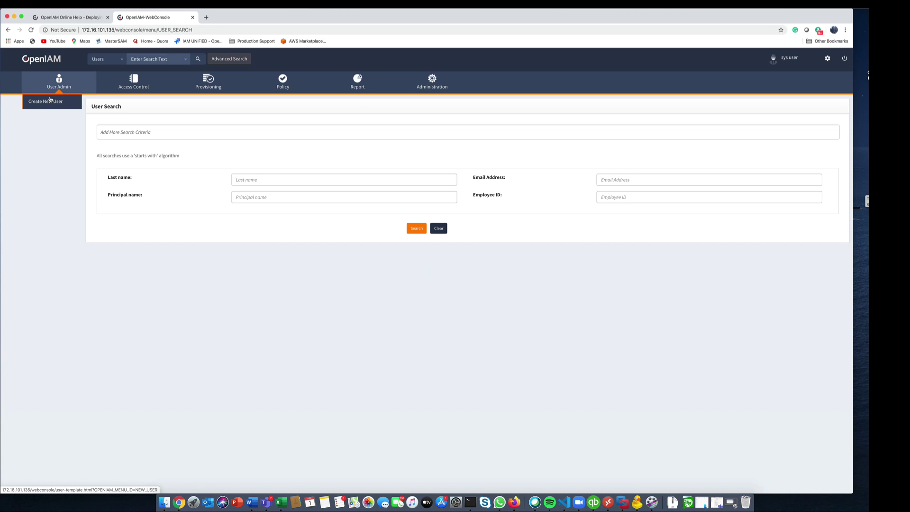
click(845, 59)
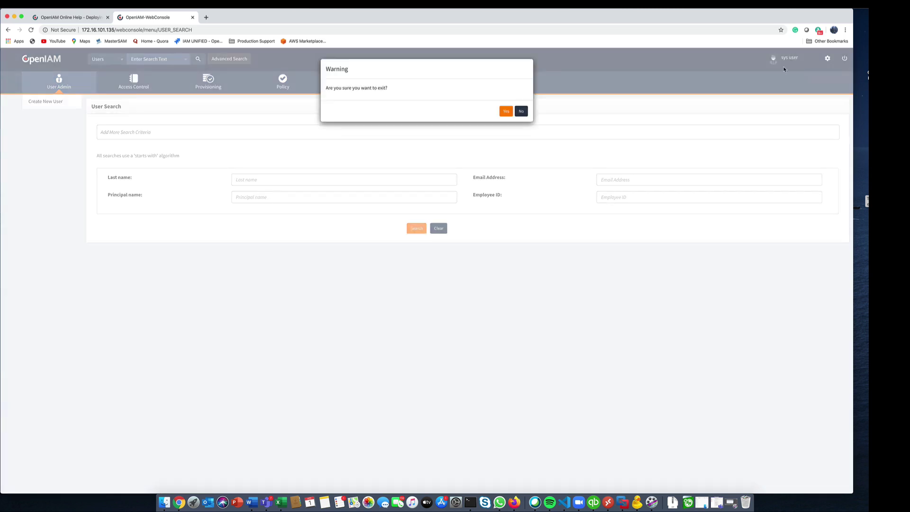
click(505, 112)
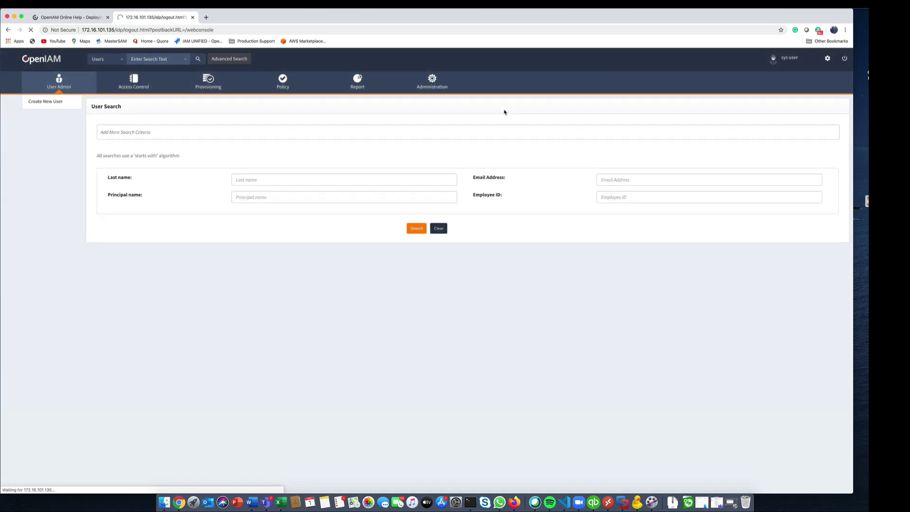